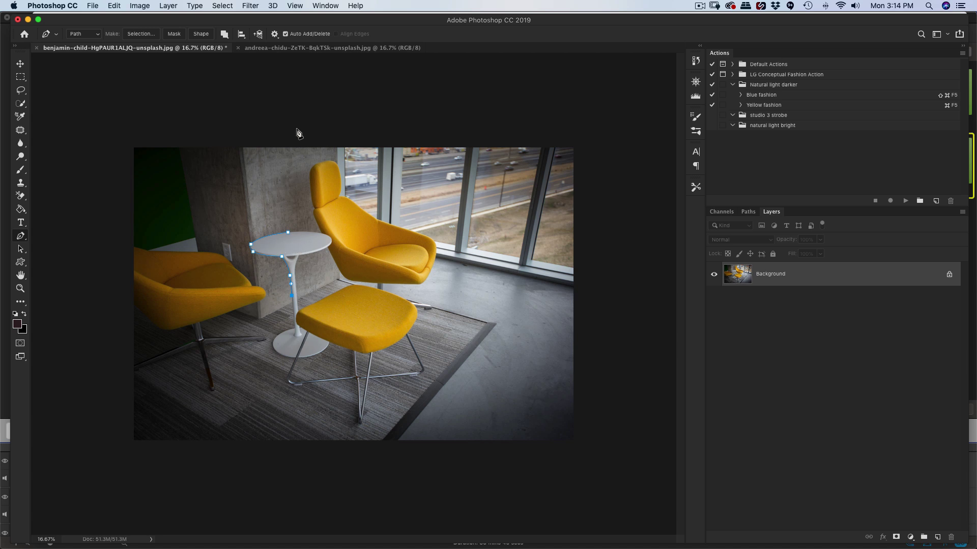
View the other open photo of the woman on the bed and return to the yellow chairs image
left_click(322, 48)
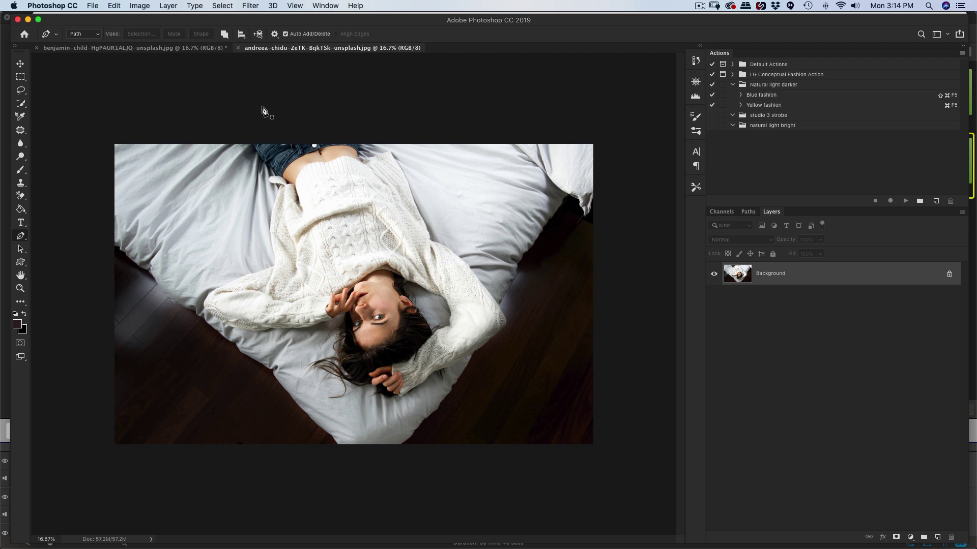
left_click(175, 49)
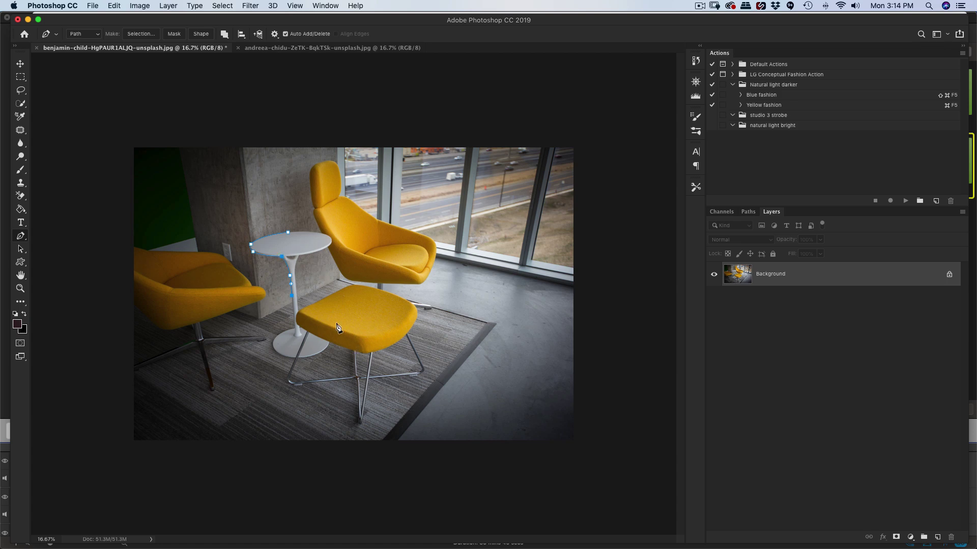
Extend the pen path down the left edge of the white table's stem to where it meets the round base
key("super+equal")
key("super+equal")
key("super+equal")
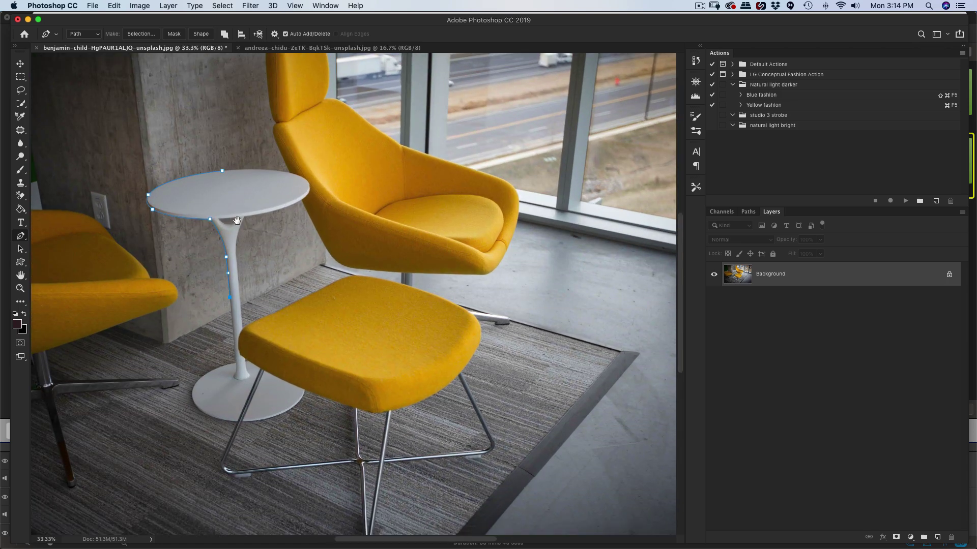
key("super+equal")
scroll(339, 139, "right", 10)
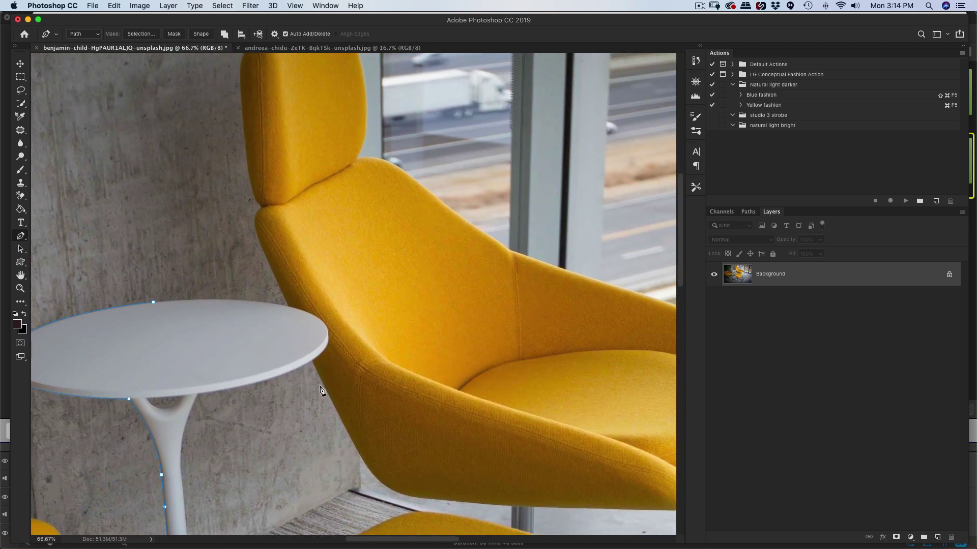
left_click_drag(209, 336, 351, 196)
scroll(351, 196, "down", 5)
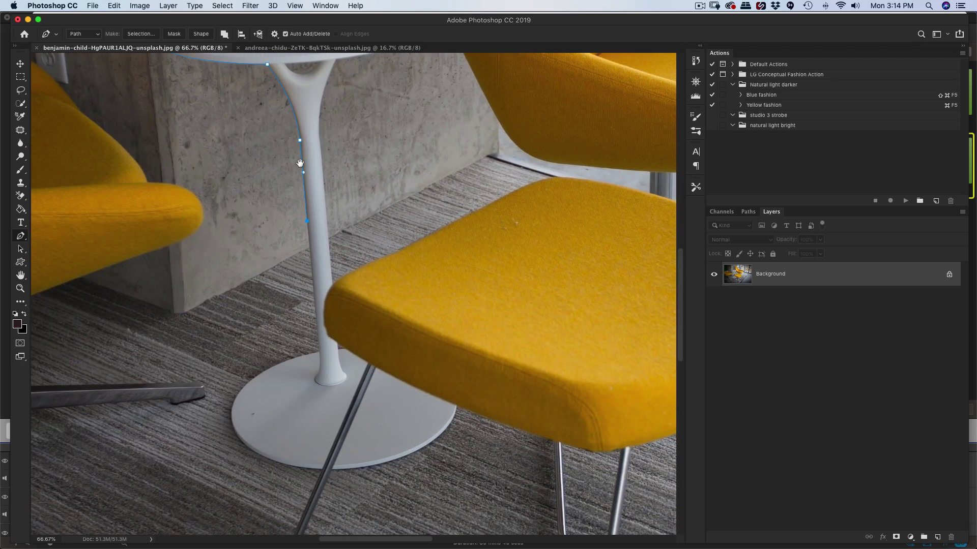
key("super+equal")
scroll(290, 224, "left", 5)
scroll(290, 225, "up", 3)
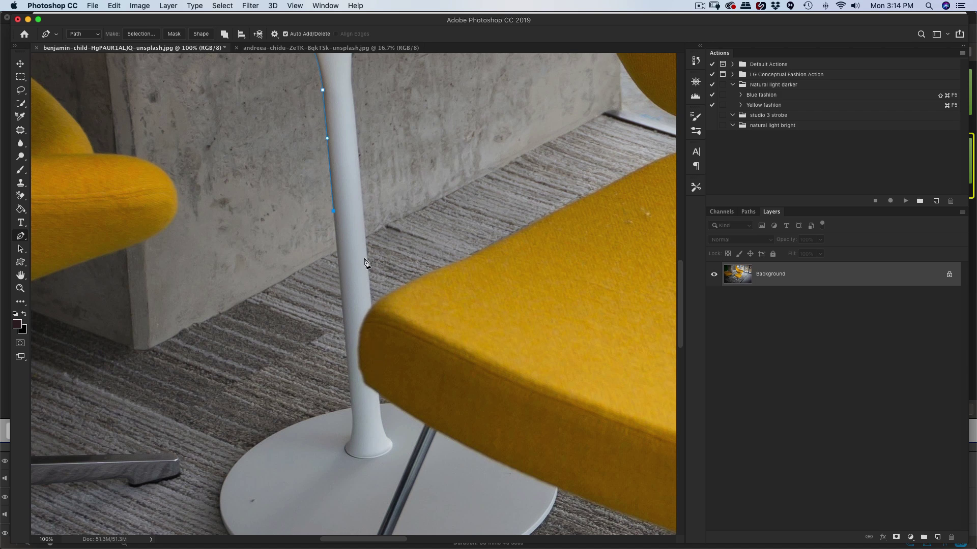
scroll(358, 261, "up", 3)
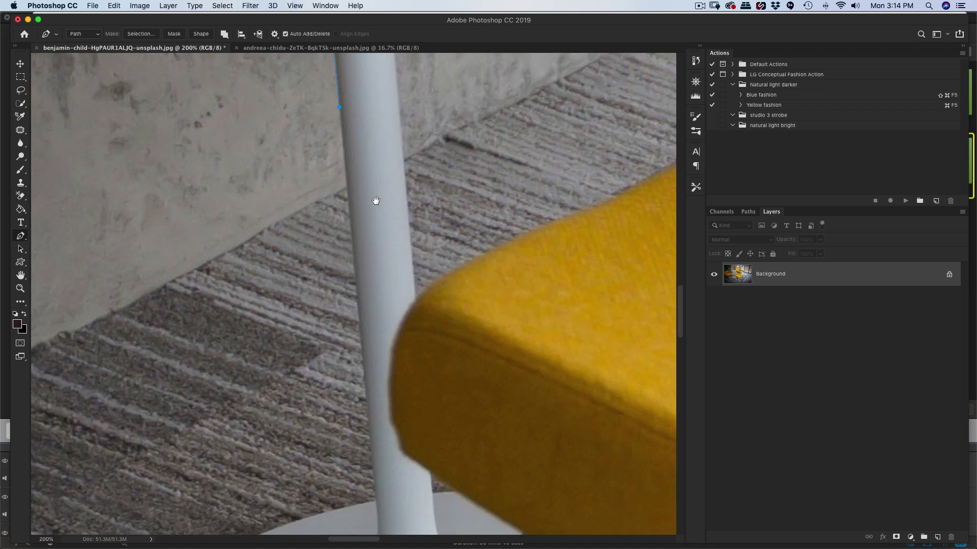
left_click(365, 382)
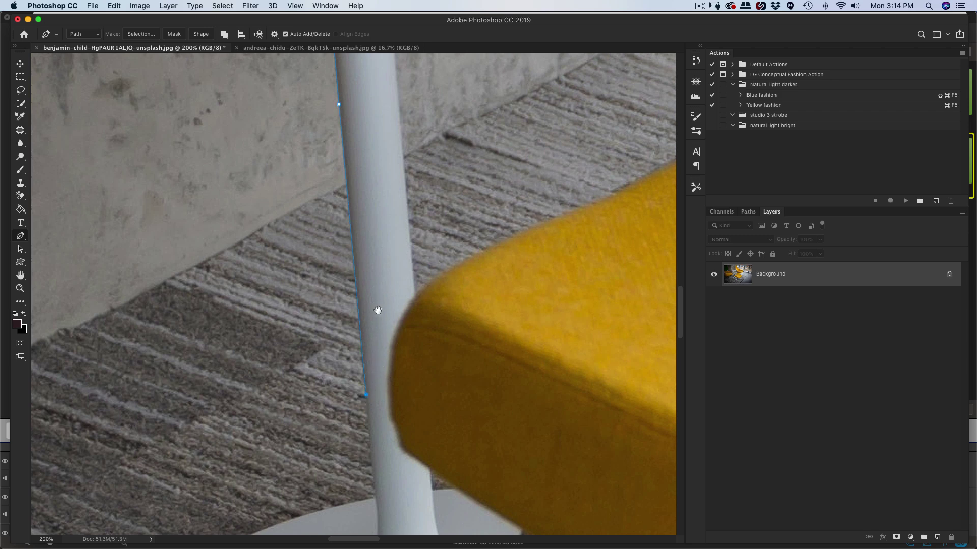
left_click_drag(378, 310, 403, 207)
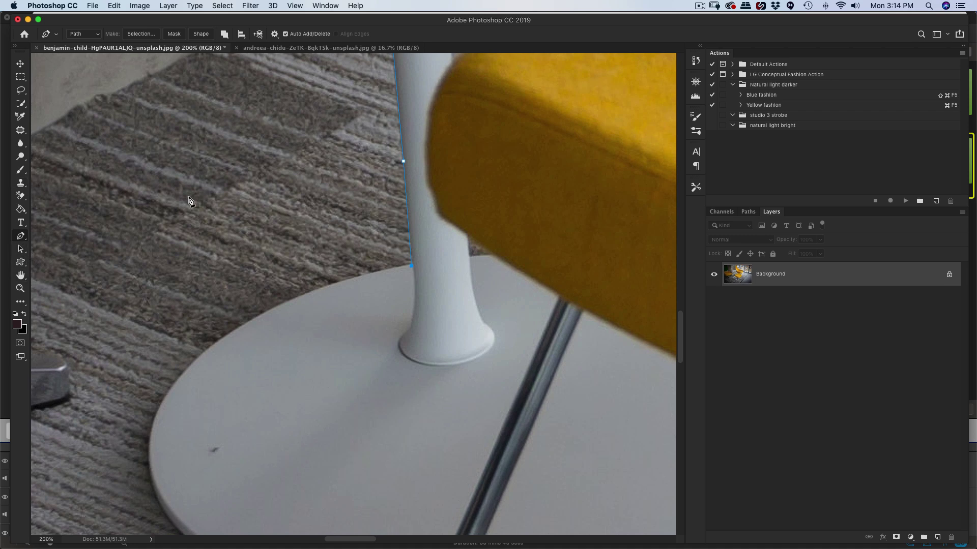
left_click(411, 264)
Trace the curved outer edge of the table base with the Pen tool and close the path around the visible table
left_click_drag(199, 355, 127, 414)
scroll(198, 427, "down", 5)
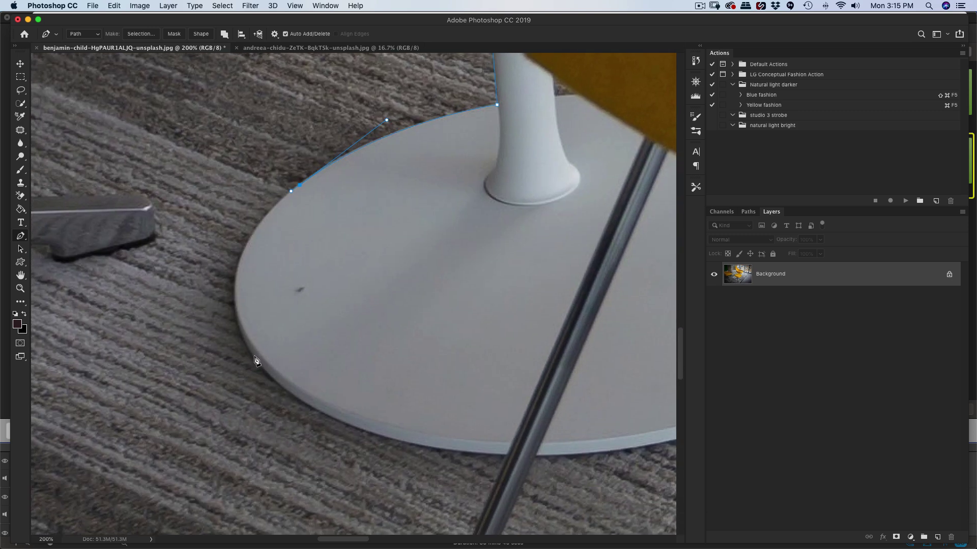
mouse_move(264, 363)
left_mouse_down()
mouse_move(311, 463)
mouse_move(267, 379)
left_mouse_up()
left_click_drag(412, 398, 307, 310)
left_click_drag(405, 370, 509, 355)
scroll(299, 222, "up", 10)
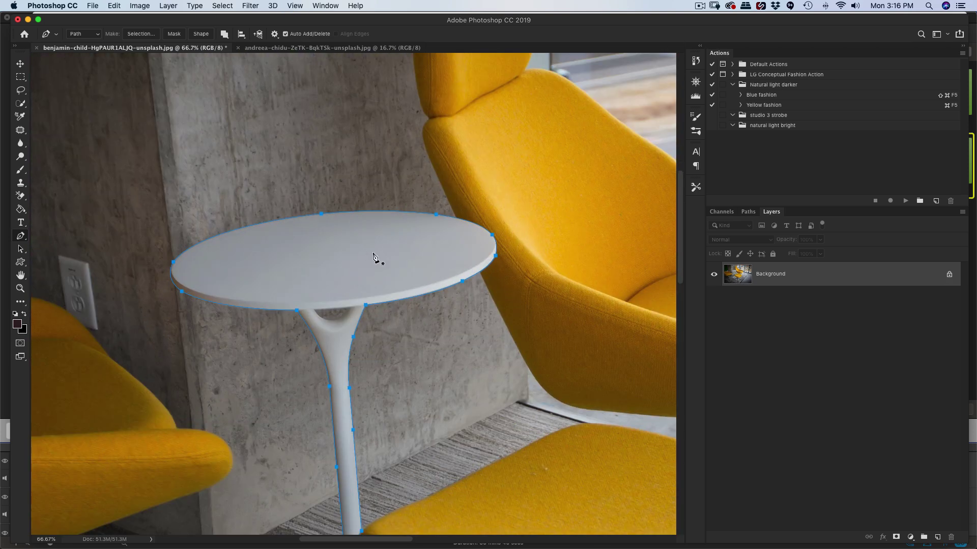
Turn the table path into a new anti-aliased selection with a feather radius of .5 pixels
right_click(351, 248)
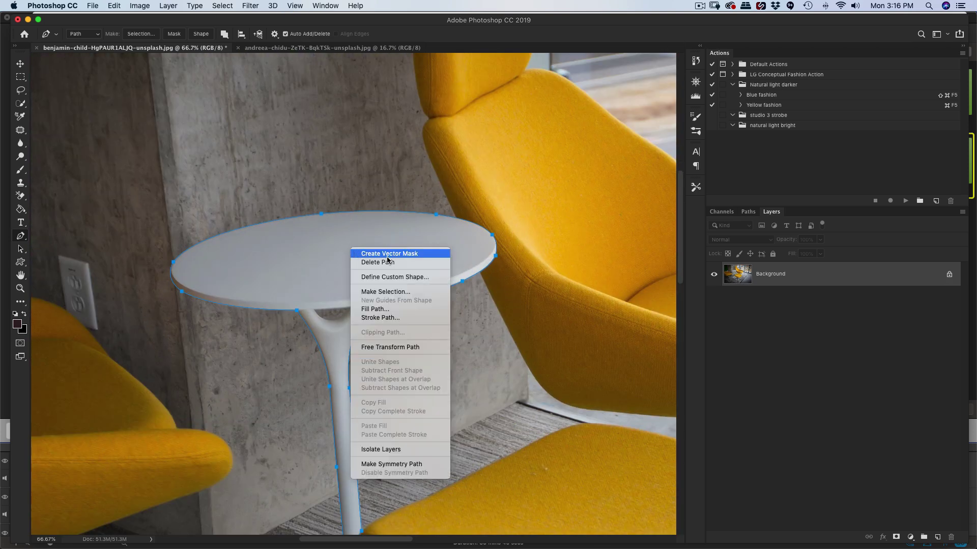
left_click(397, 292)
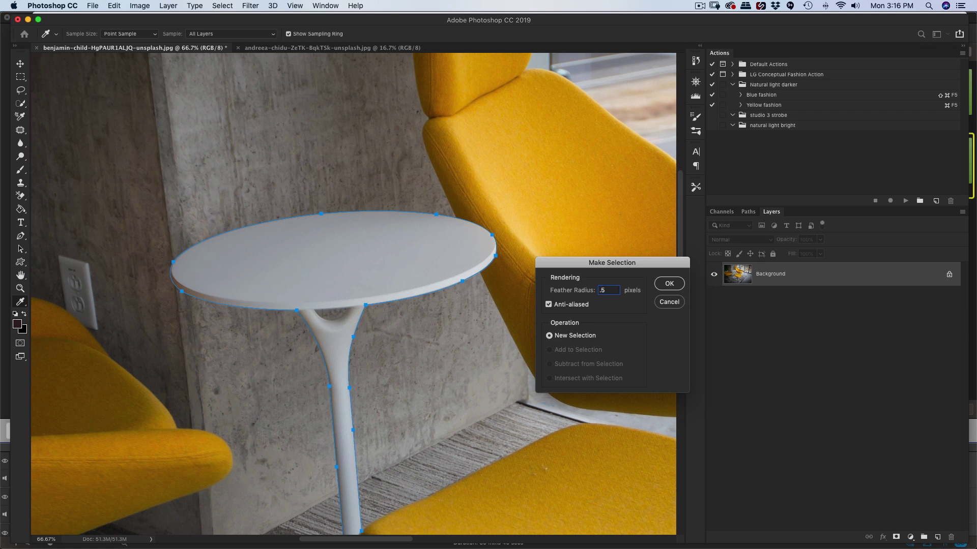
key("Return")
Convert the locked Background into a regular layer and duplicate the whole layer
double_click(770, 274)
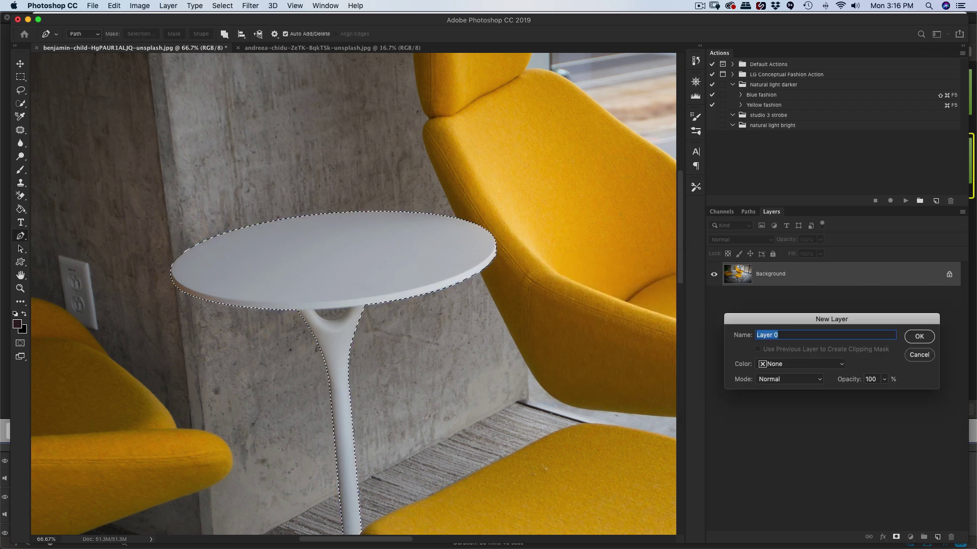
key("Return")
key("super+j")
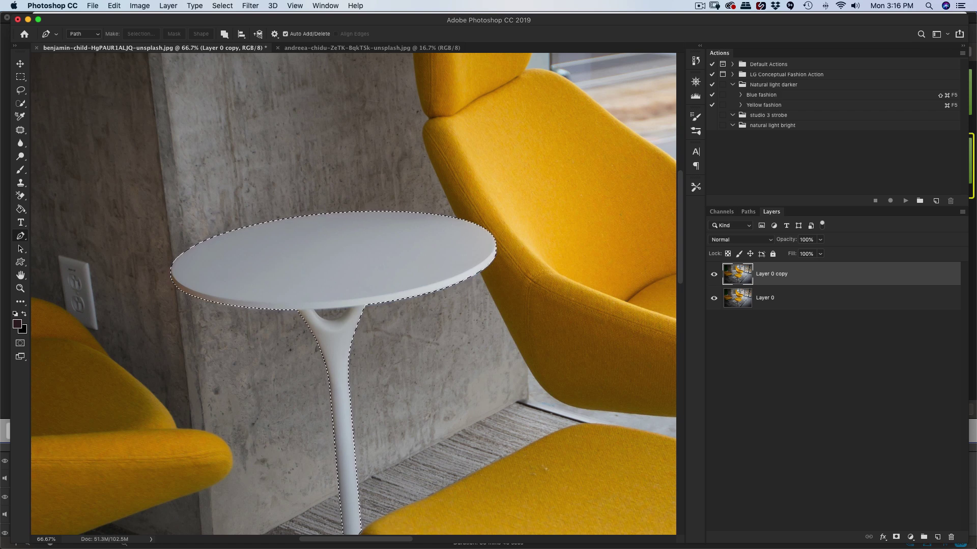
Rename the lower layer as BG and the copy above it as 1
double_click(764, 297)
type("BG")
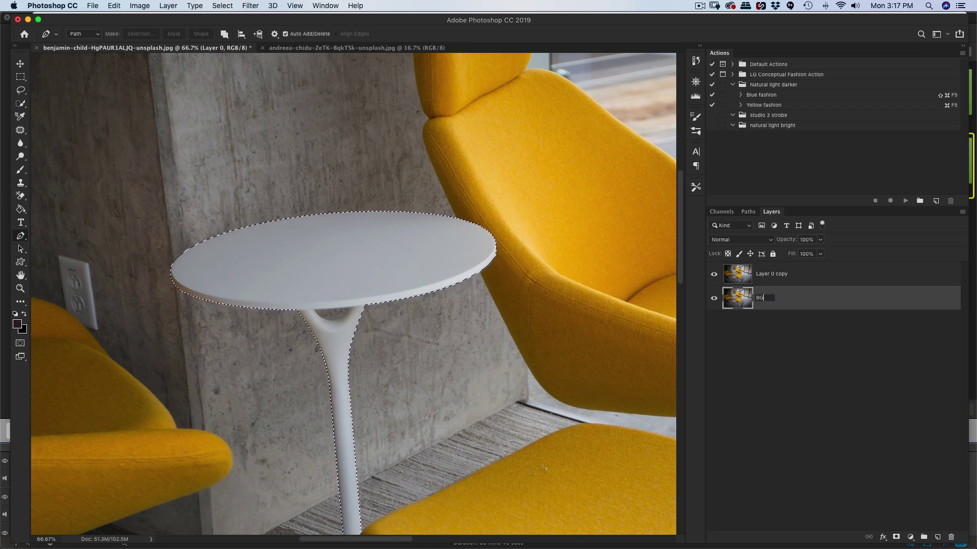
double_click(772, 273)
type("1")
key("Return")
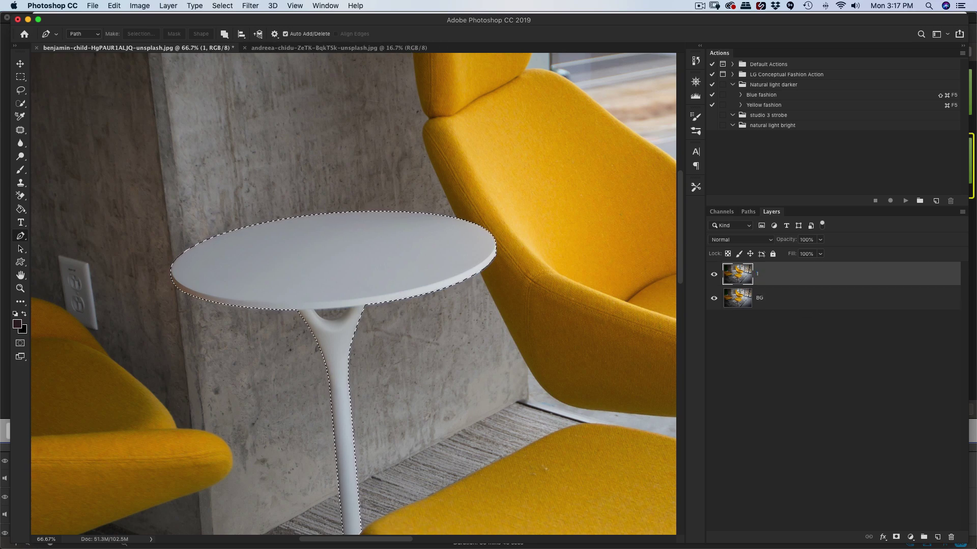
Hide the BG layer and add a layer mask to layer 1 from the table selection
scroll(353, 293, "down", 5)
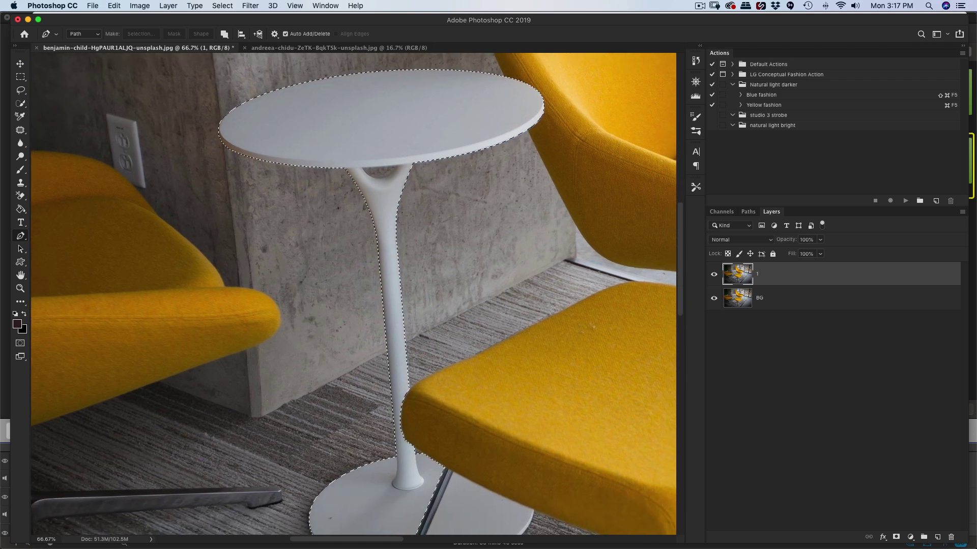
left_click(714, 298)
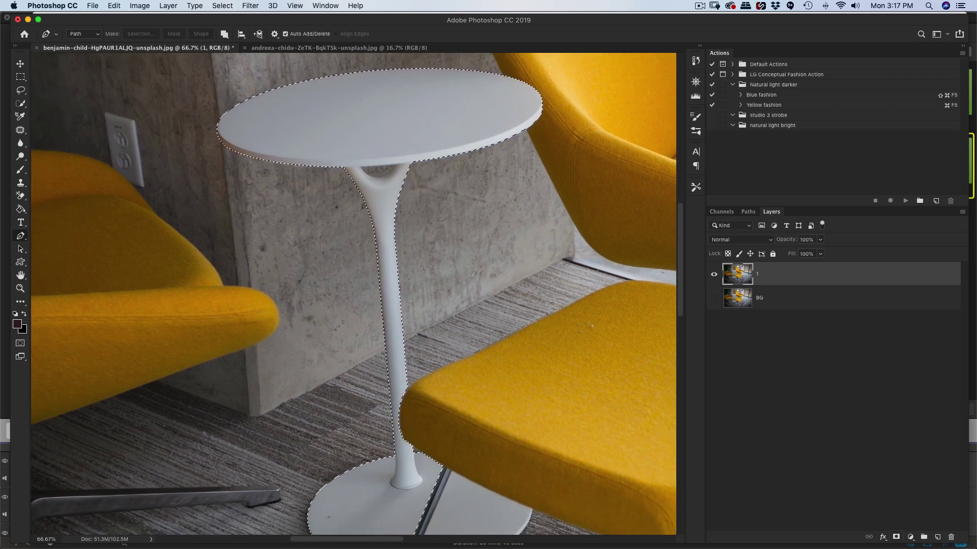
left_click(896, 537)
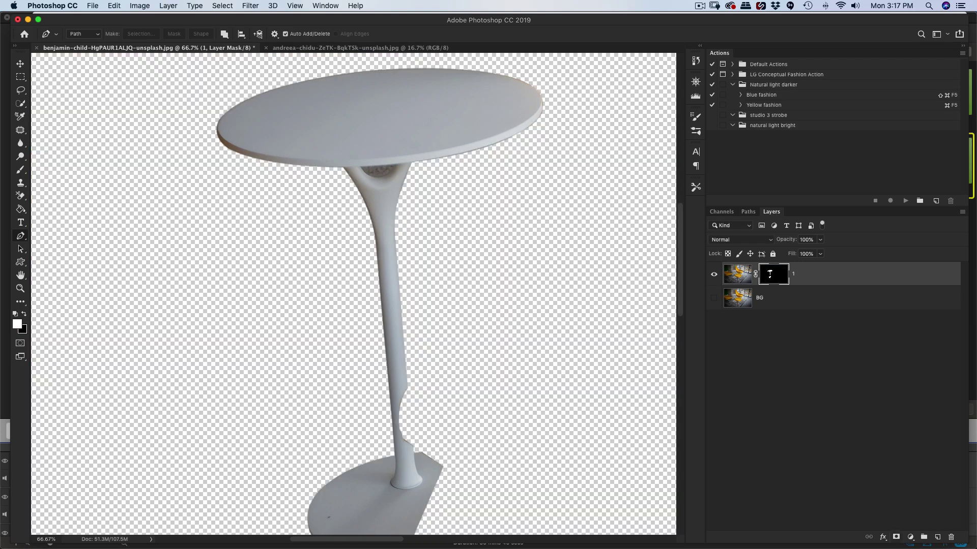
scroll(354, 294, "down", 5)
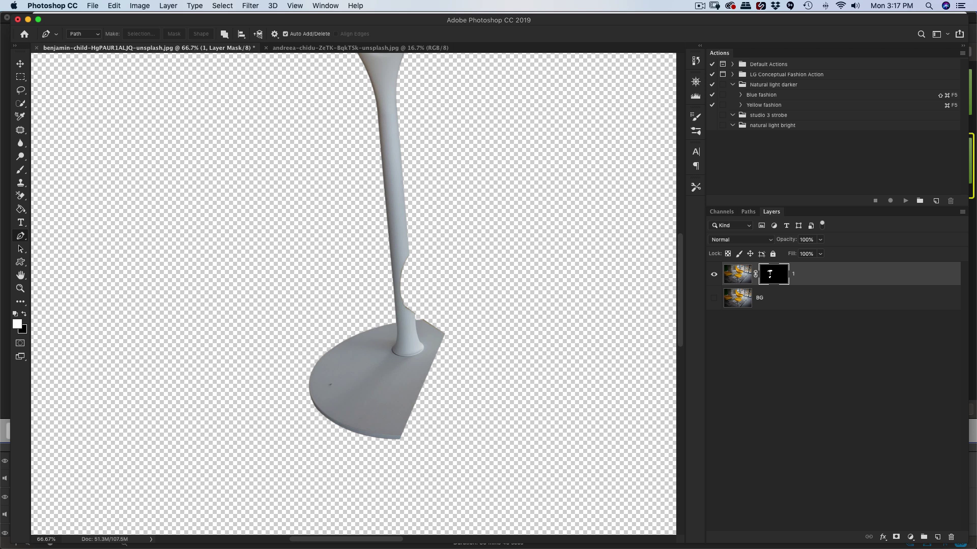
Disable layer 1's mask and trace the missing base section along the stool leg and the lower curve with the Pen tool
right_click(770, 274)
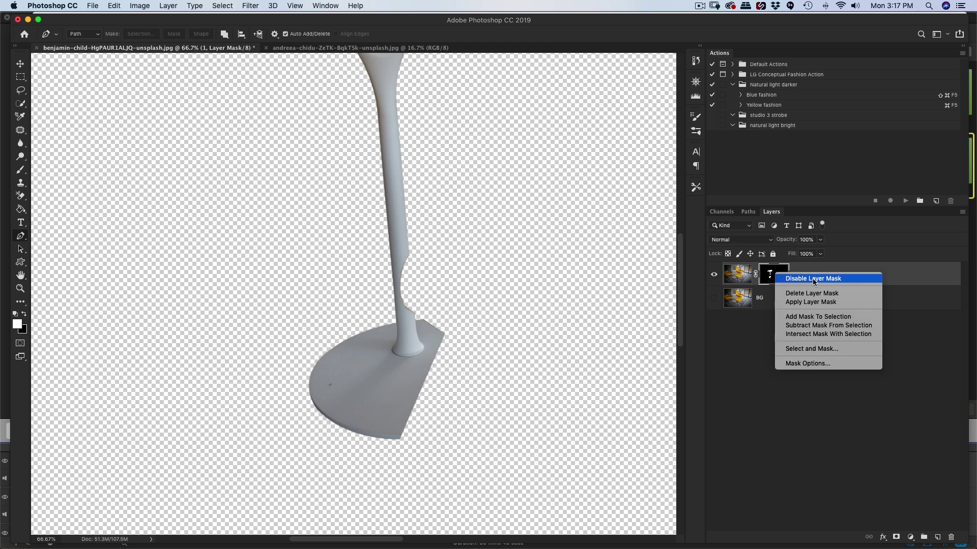
left_click(813, 279)
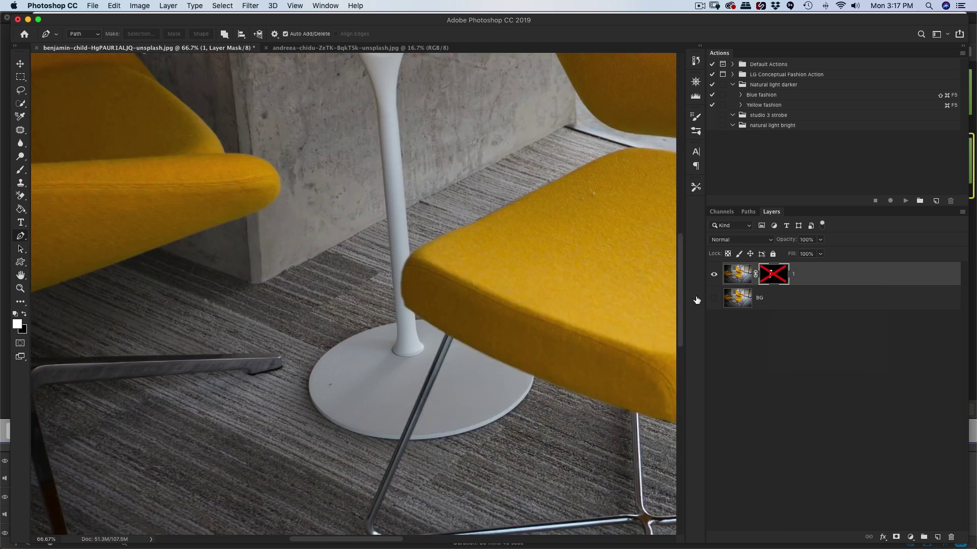
key("super+equal")
key("super+equal")
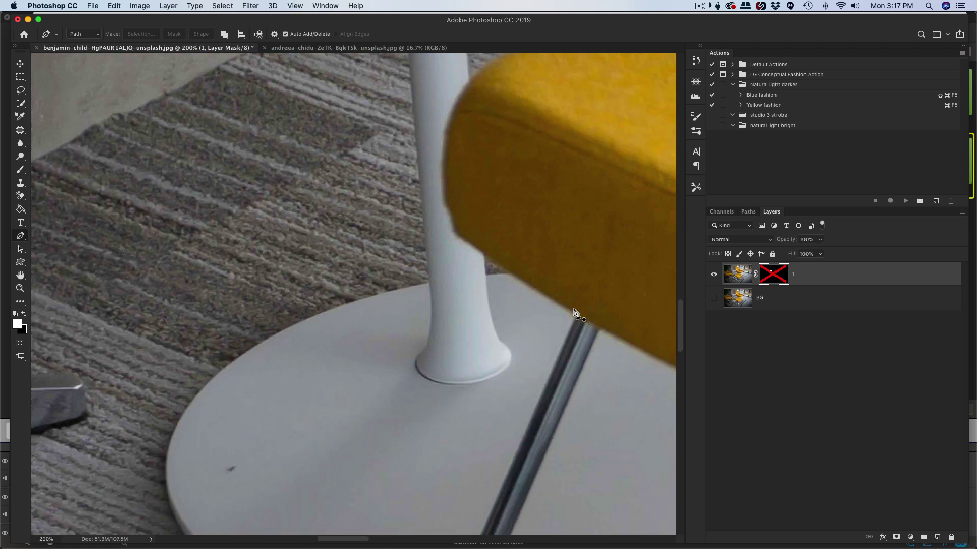
left_click(446, 190)
left_click_drag(335, 407, 362, 285)
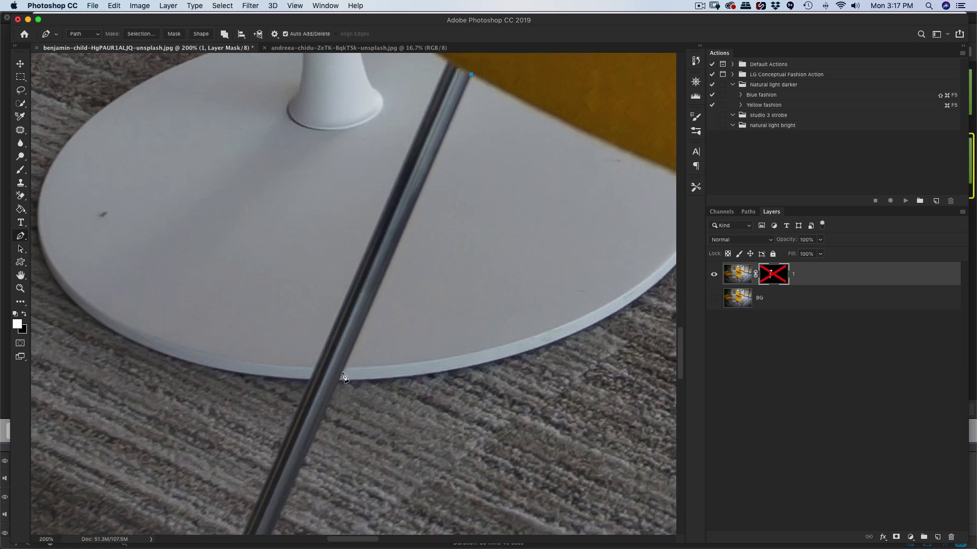
left_click_drag(542, 341, 374, 373)
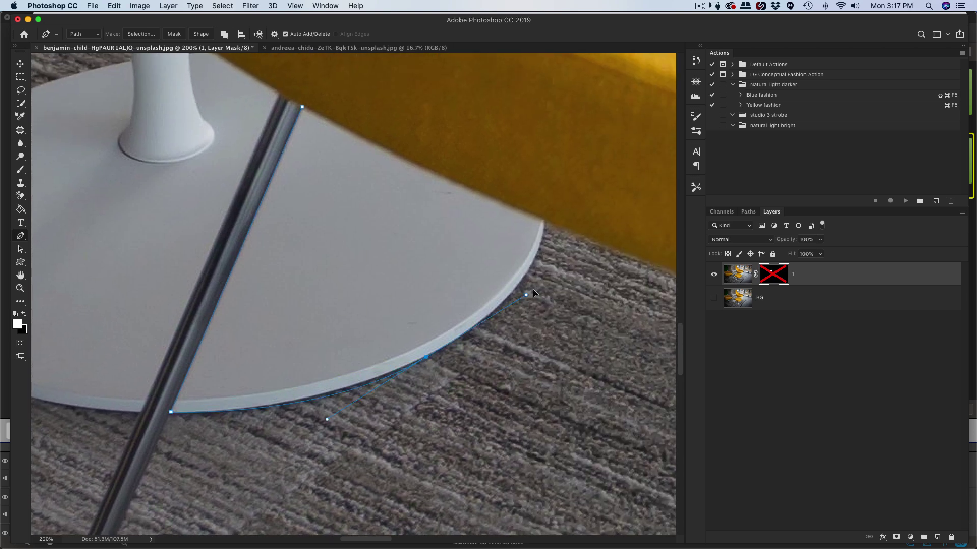
left_click_drag(421, 359, 459, 338)
Continue the path up the base's curved rim and close it along the stool seat's edge, bending that segment to fit
scroll(577, 282, "up", 1)
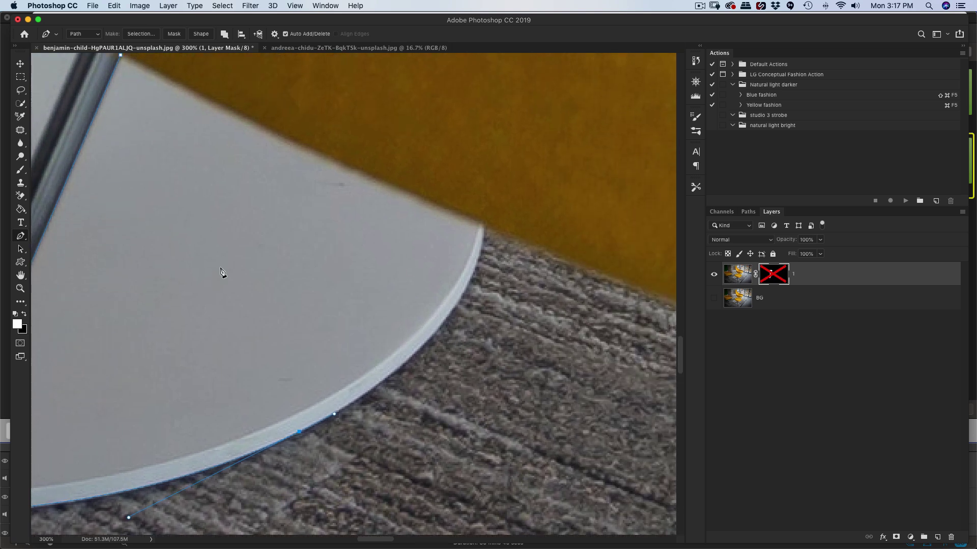
left_click_drag(484, 228, 487, 152)
scroll(457, 218, "up", 5)
scroll(458, 219, "left", 7)
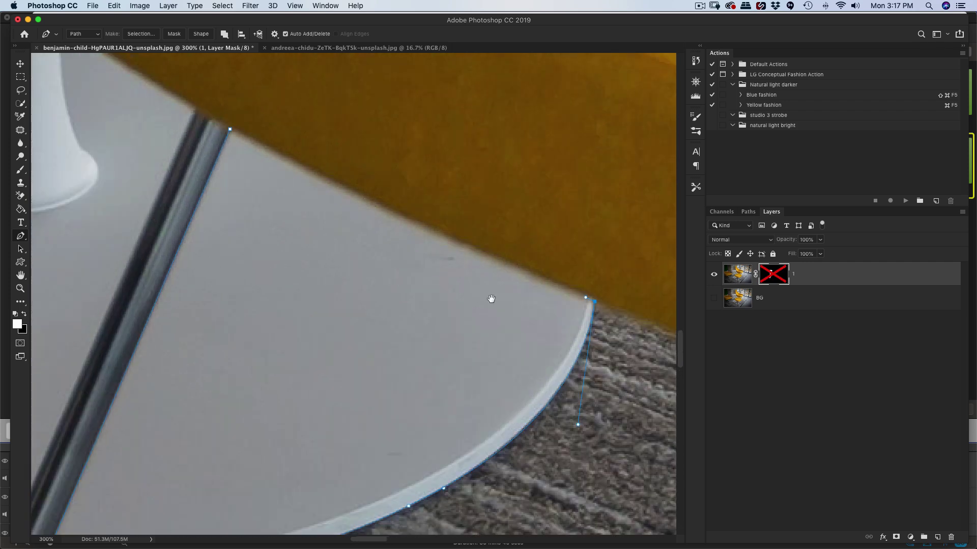
left_click(299, 185)
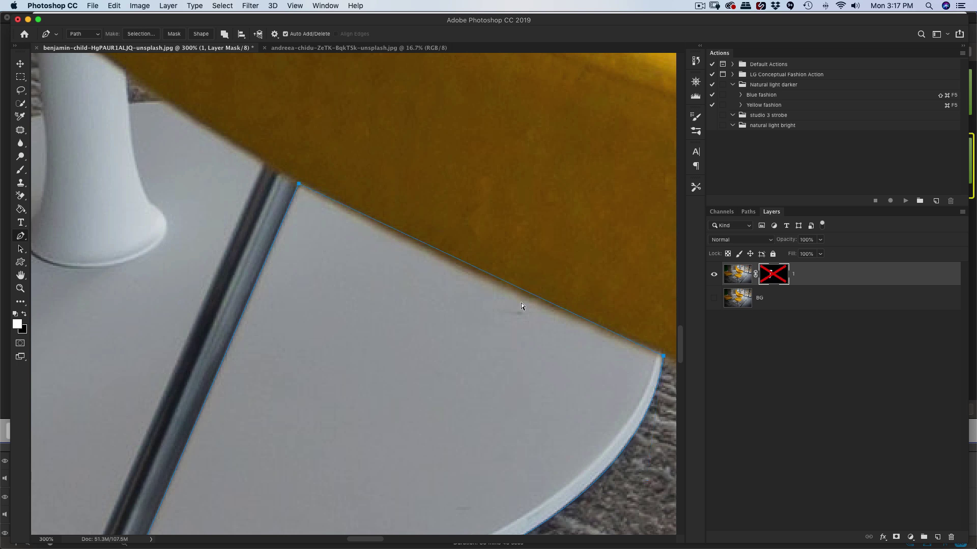
left_click_drag(384, 228, 314, 192)
Make a new anti-aliased selection from the base section path with a 0.5 pixel feather radius
right_click(381, 275)
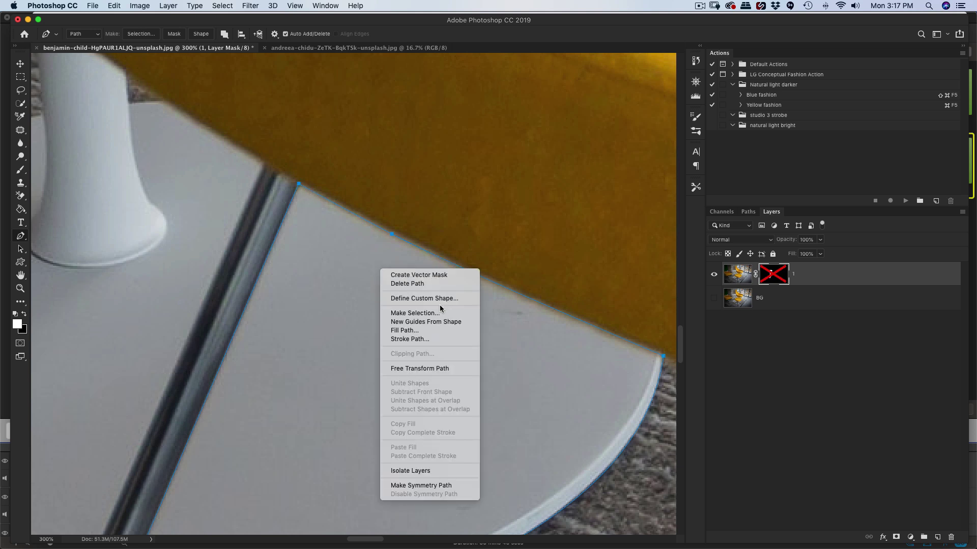
left_click(432, 314)
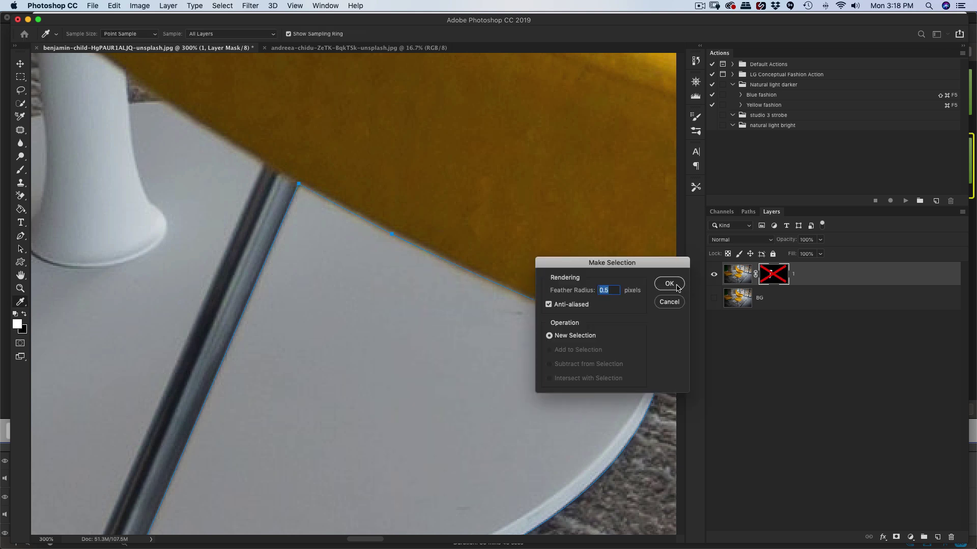
left_click(677, 288)
Enable layer 1's mask, paint white inside the selection to reveal the missing base section, and deselect
right_click(778, 277)
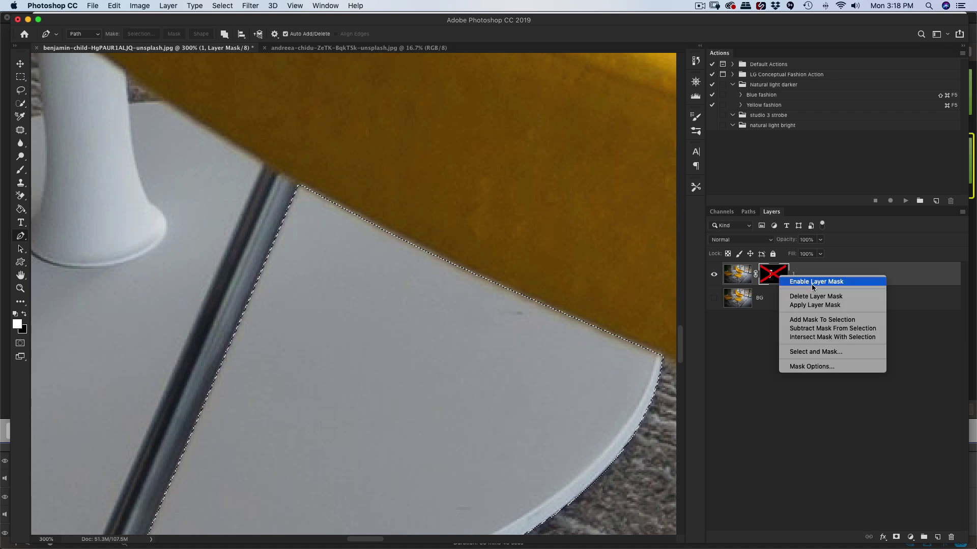
left_click(812, 283)
key("super+1")
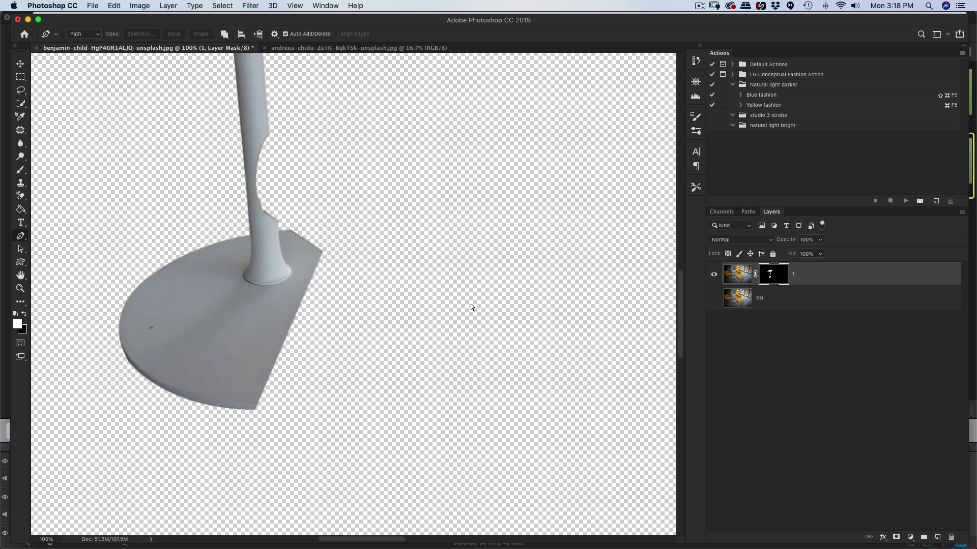
key("super+minus")
key("b")
mouse_move(375, 316)
left_mouse_down()
mouse_move(339, 355)
mouse_move(333, 341)
mouse_move(368, 324)
mouse_move(358, 375)
left_mouse_up()
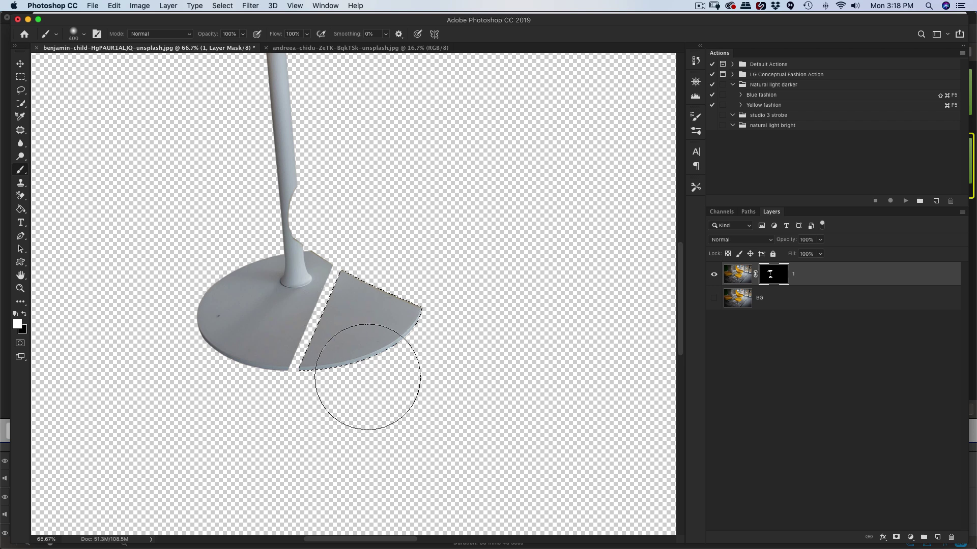
key("super+d")
Disable layer 1's mask and trace a closed Pen path around the small opening between the leg's fork and the tabletop
right_click(763, 283)
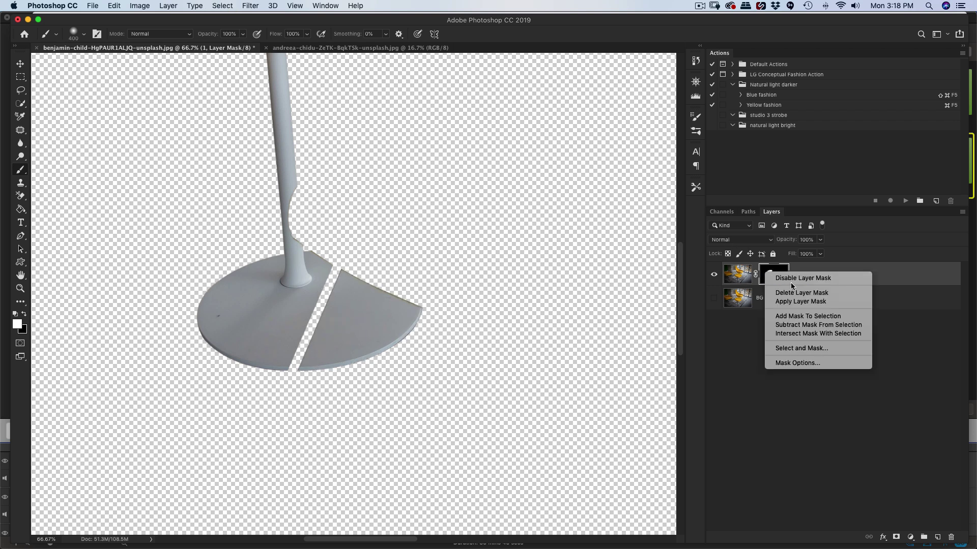
left_click(790, 277)
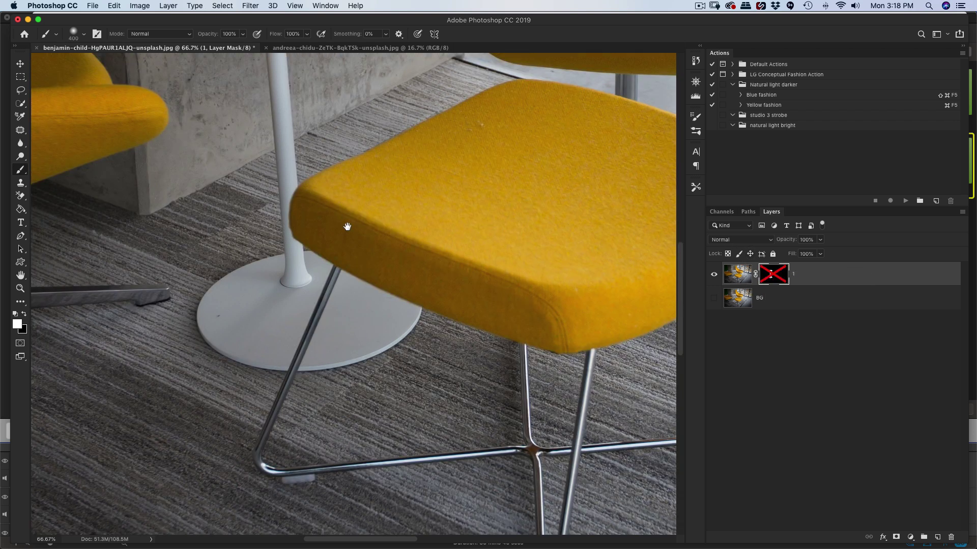
left_click_drag(348, 227, 436, 371)
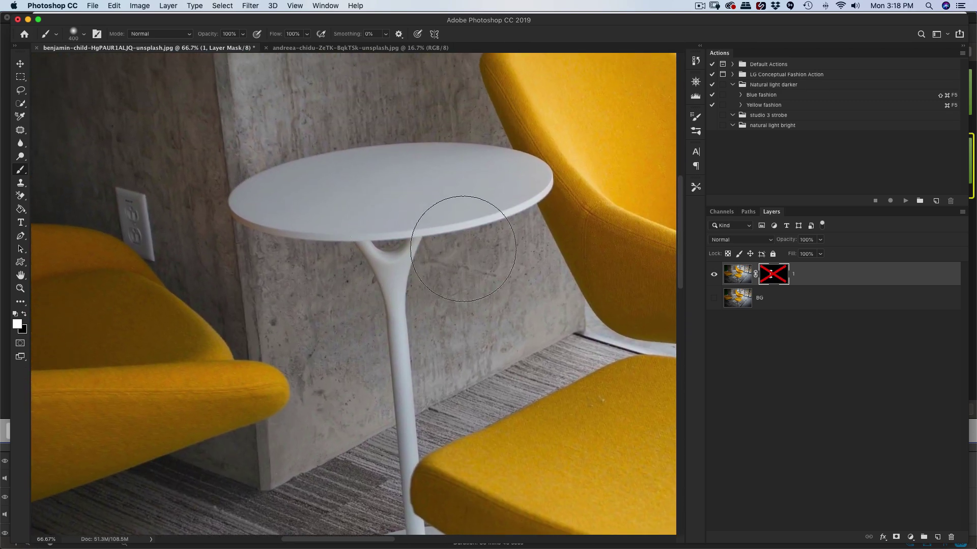
scroll(442, 224, "up", 5)
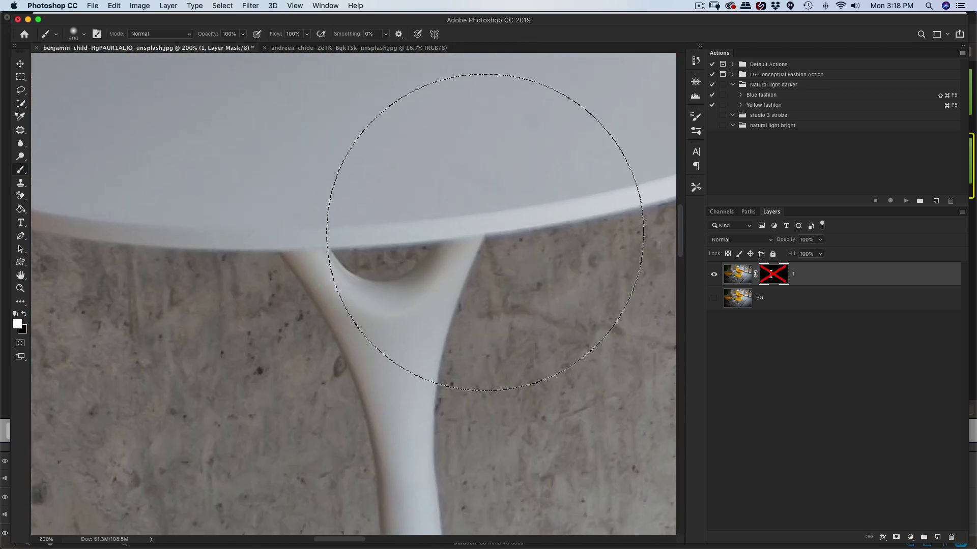
key("p")
left_click(433, 244)
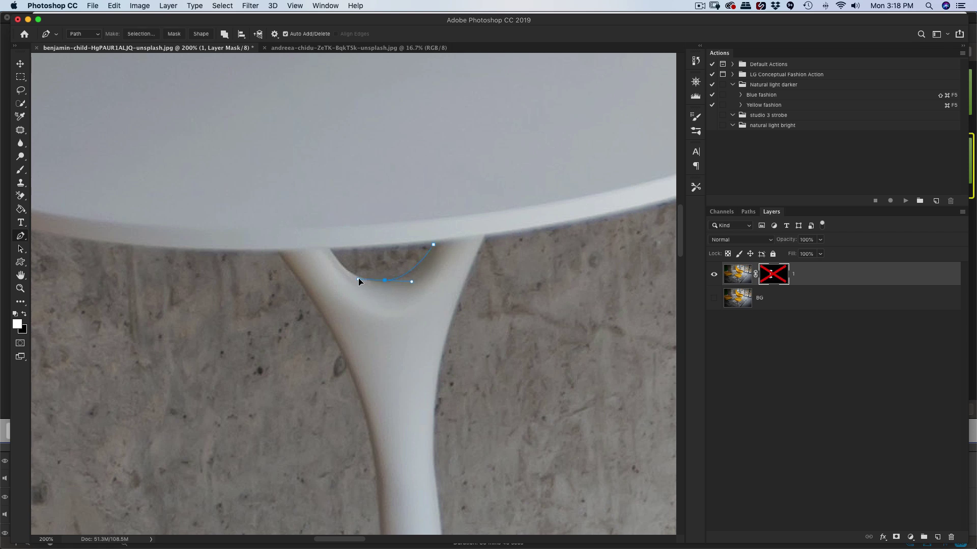
left_click(433, 245)
Make a selection from the path around the opening under the tabletop
right_click(435, 245)
left_click(426, 300)
left_click(677, 285)
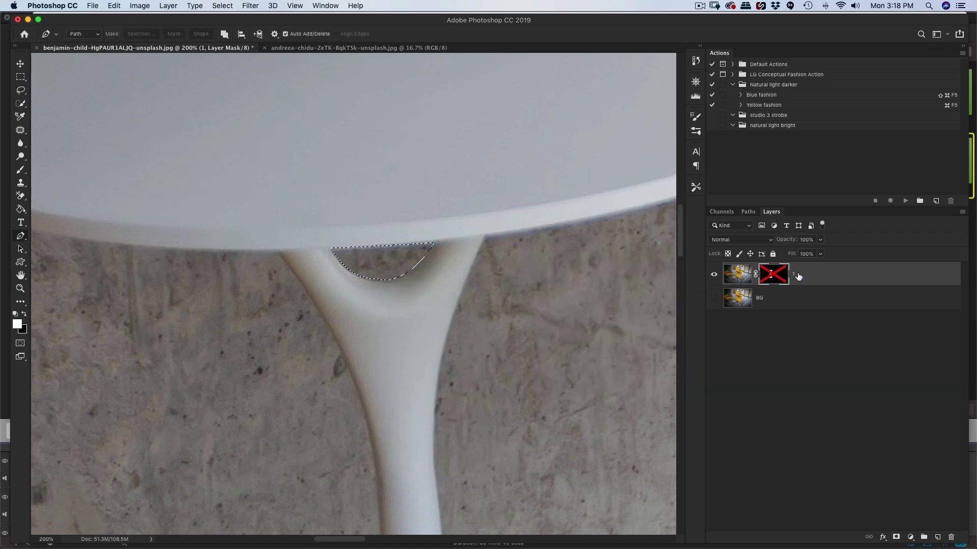
Enable layer 1's mask, paint black inside the selection to hide the wall showing through the opening, and deselect
right_click(777, 275)
left_click(820, 276)
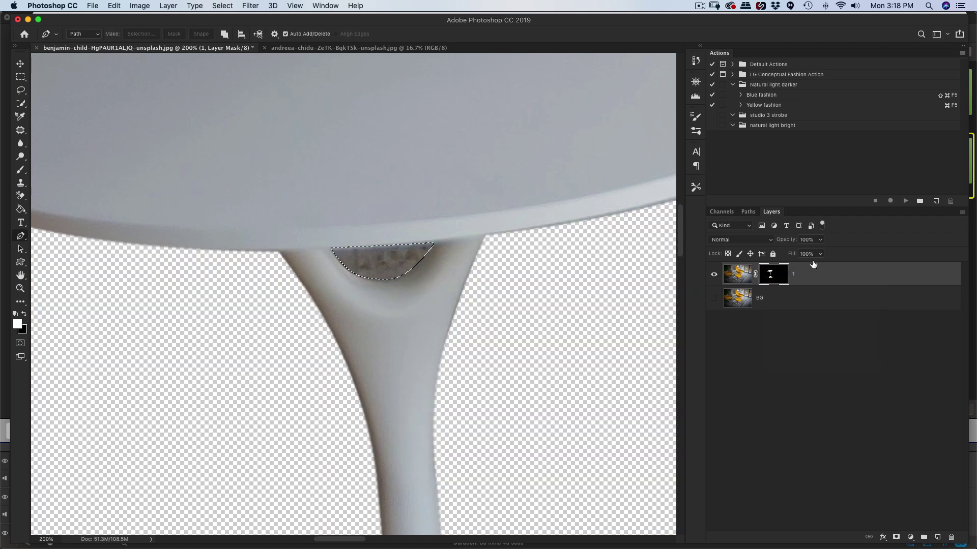
key("b")
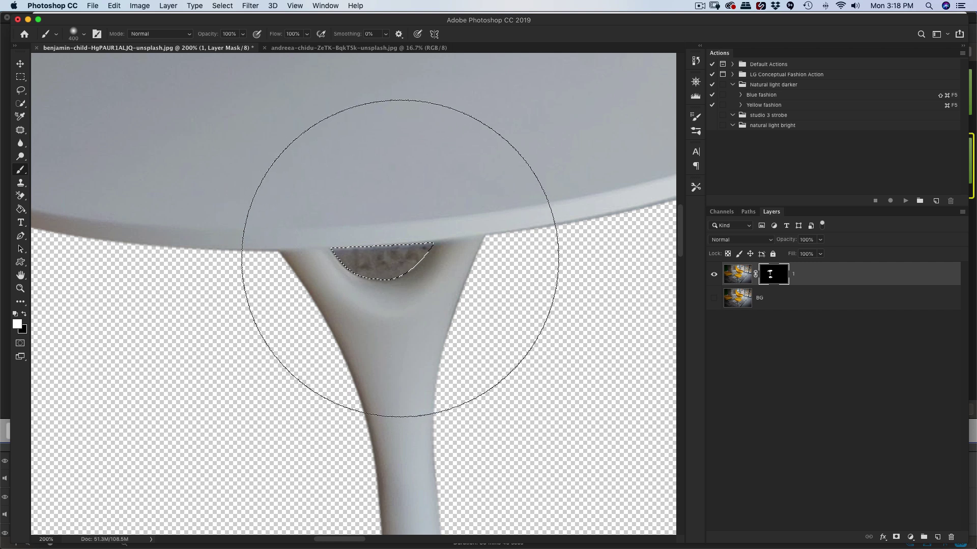
key("x")
left_click_drag(404, 259, 376, 257)
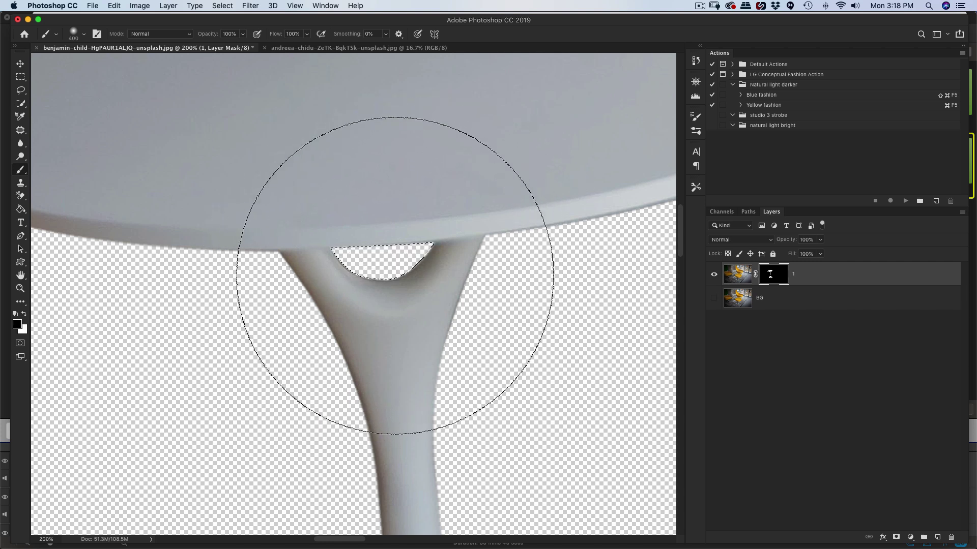
key("super+d")
Turn on the BG layer's visibility and rename layer 1 as "Table"
key("super+minus")
key("super+minus")
key("super+minus")
key("super+minus")
key("super+minus")
key("super+minus")
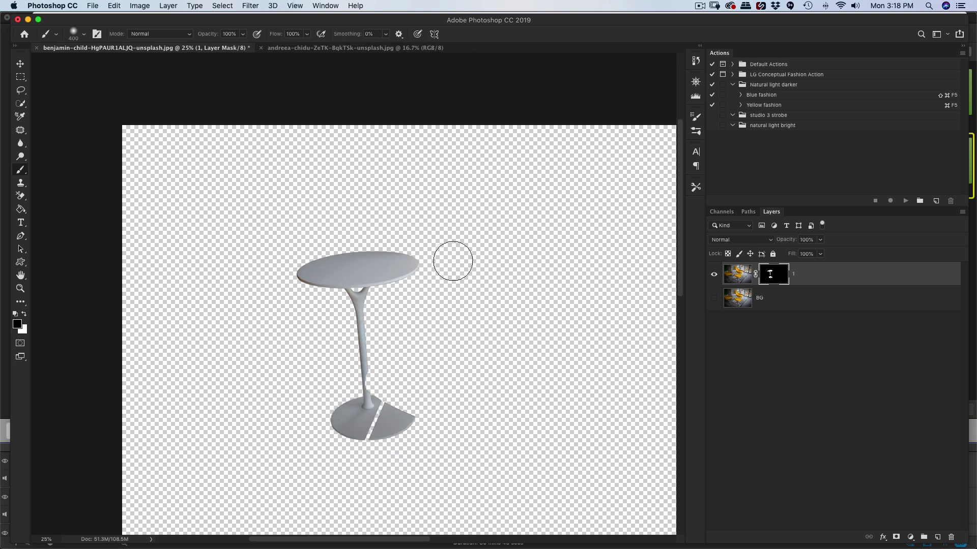
key("super+minus")
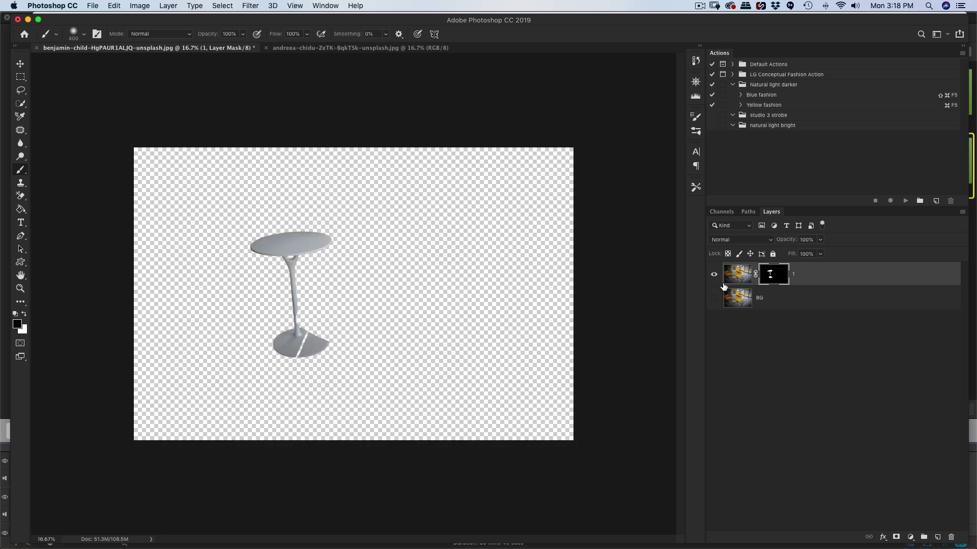
left_click(714, 299)
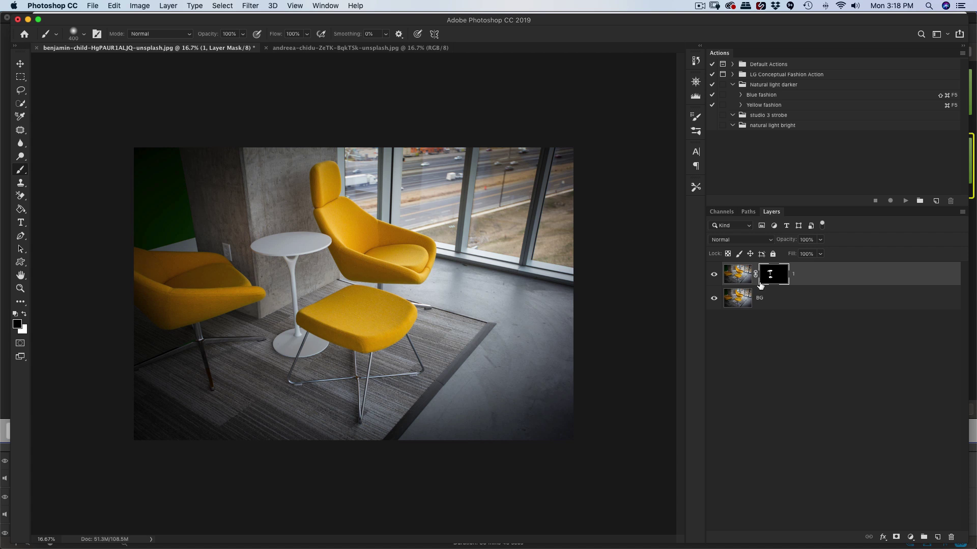
double_click(796, 275)
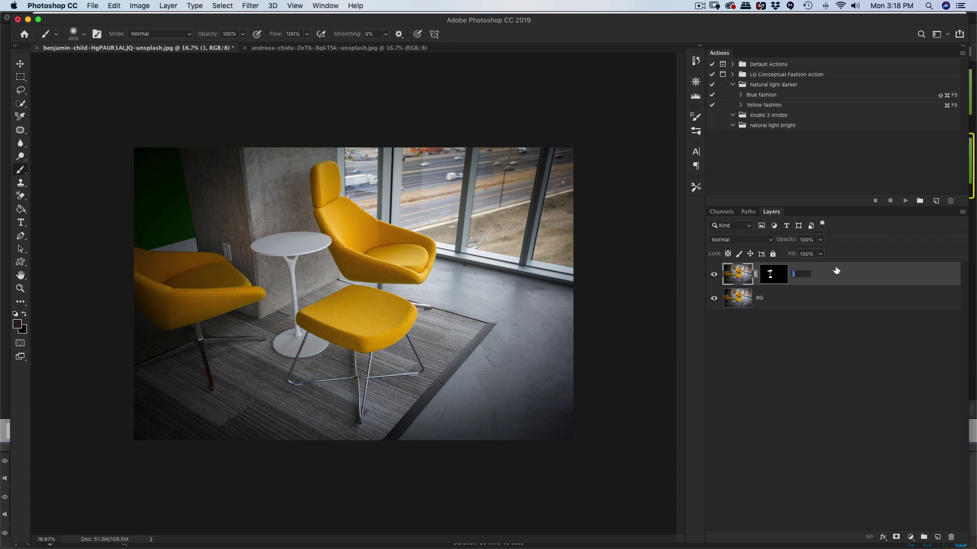
key("Return")
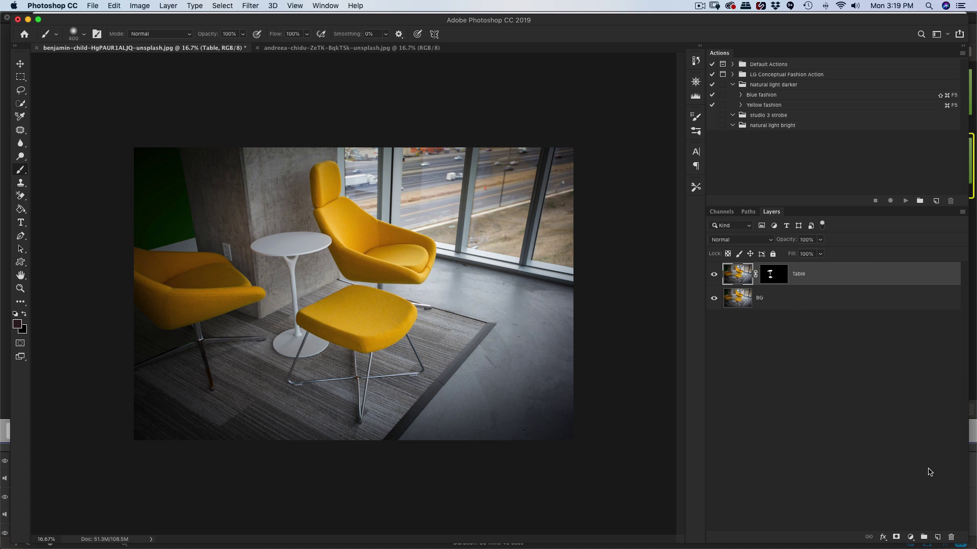
Add a Solid Color fill layer above the Table layer in bright yellow #fff556
key("c")
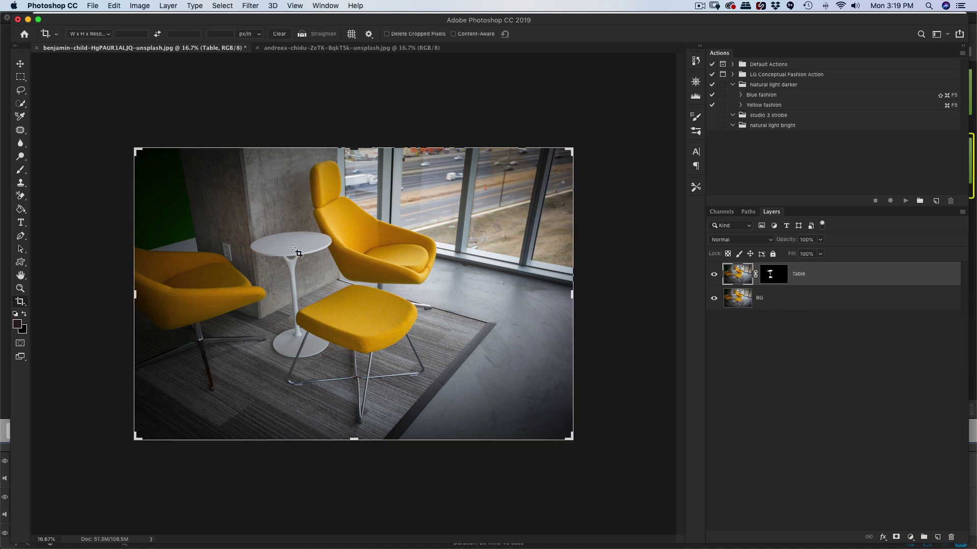
key("v")
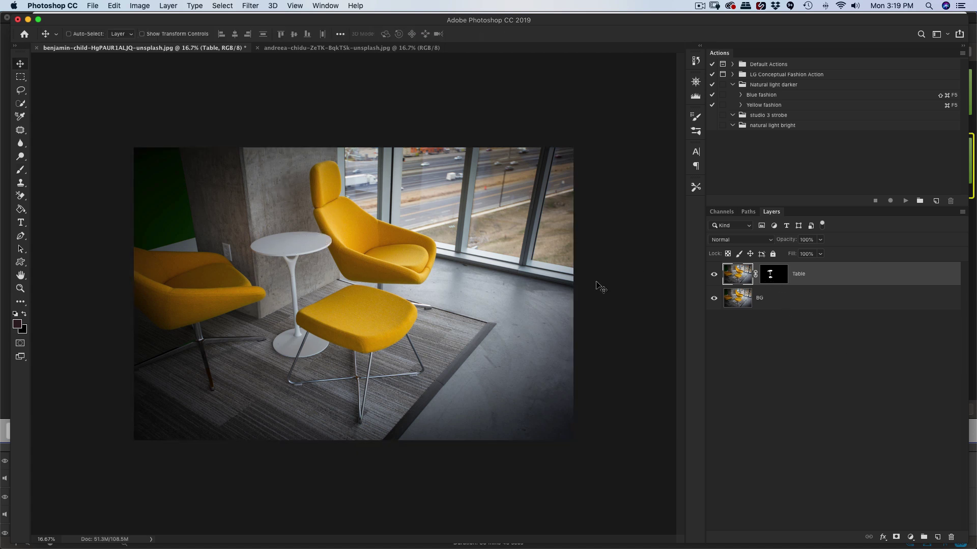
left_click(911, 537)
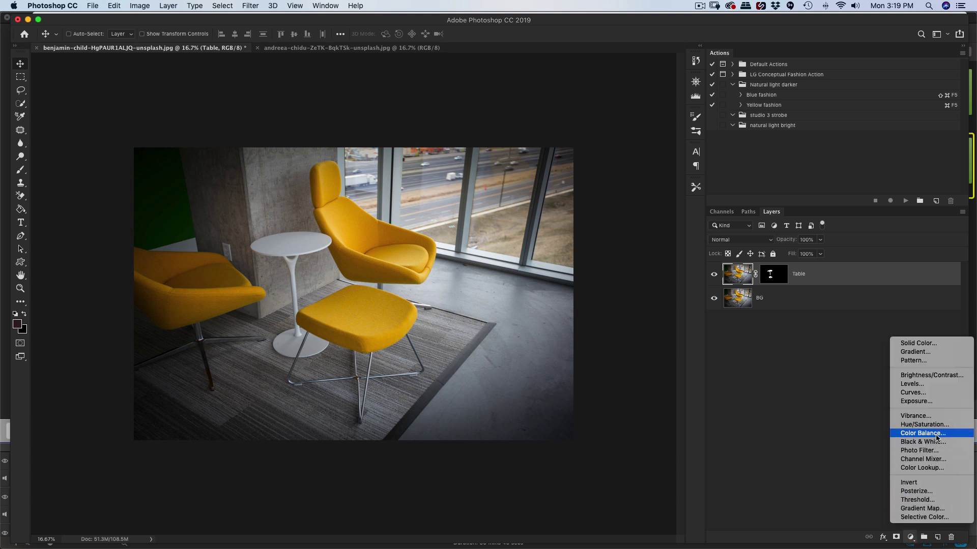
left_click(940, 343)
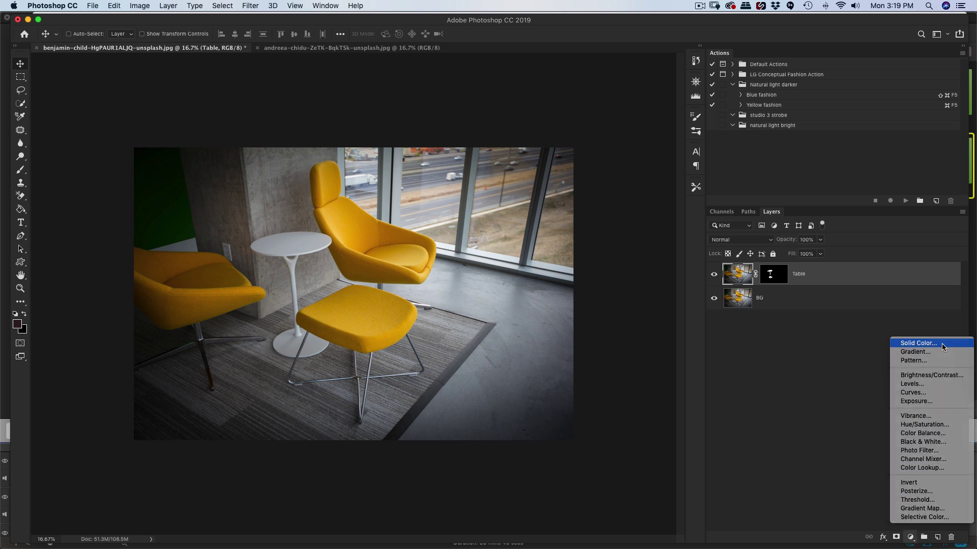
mouse_move(646, 322)
left_mouse_down()
mouse_move(636, 299)
mouse_move(669, 329)
mouse_move(679, 353)
mouse_move(669, 367)
mouse_move(642, 252)
left_mouse_up()
mouse_move(719, 359)
left_mouse_down()
mouse_move(717, 333)
mouse_move(722, 359)
left_mouse_up()
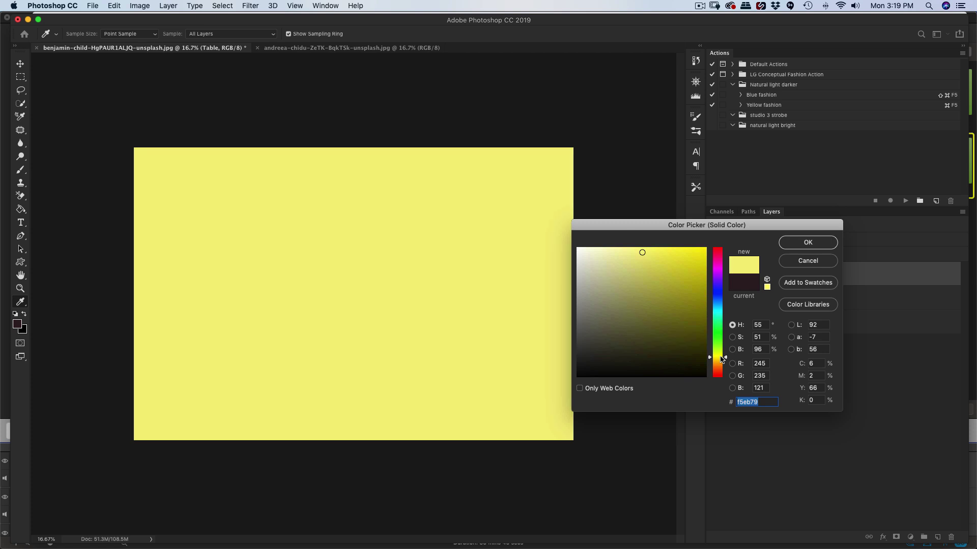
mouse_move(643, 268)
left_mouse_down()
mouse_move(638, 253)
mouse_move(684, 252)
left_mouse_up()
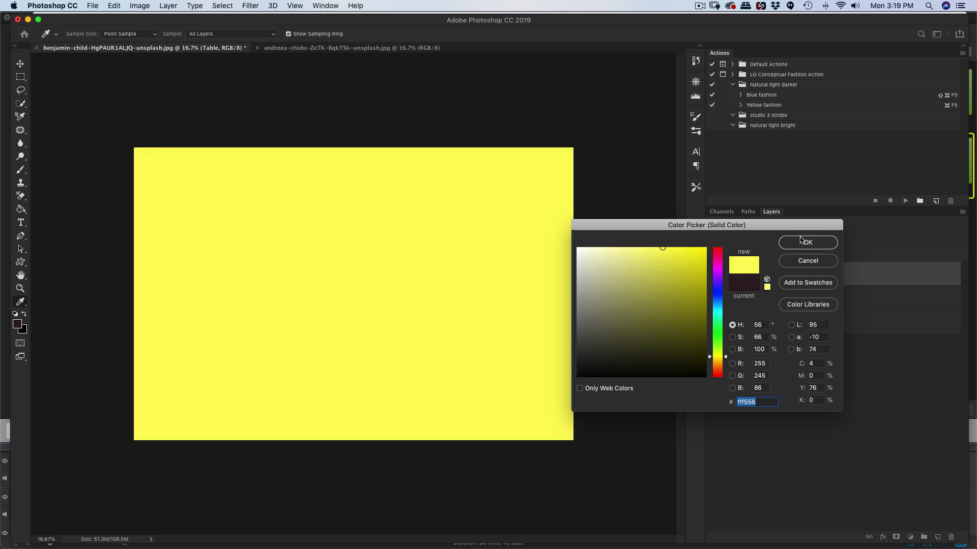
left_click(807, 242)
Clip the yellow fill layer to the Table layer and set its blend mode to Multiply
left_click_drag(744, 289, 743, 283)
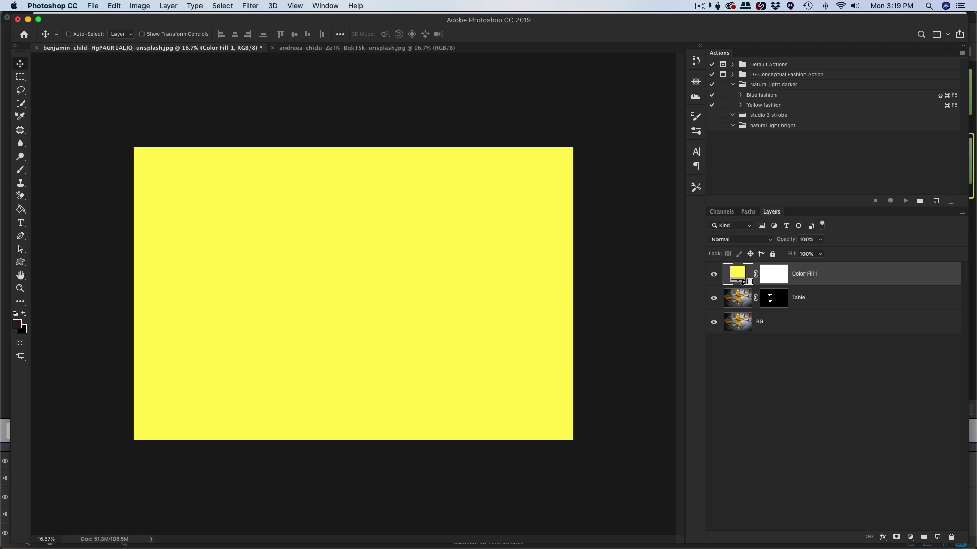
left_click(742, 285, "alt")
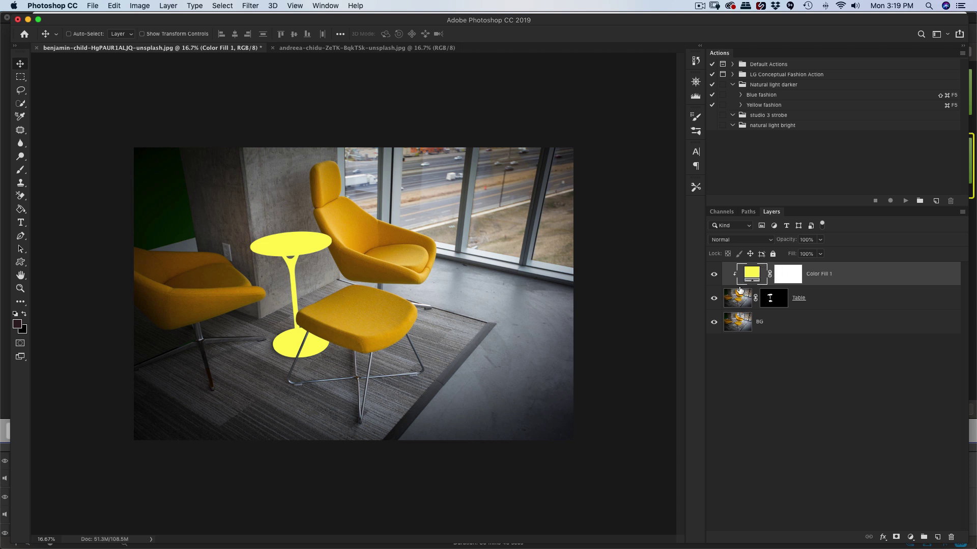
left_click(714, 275)
left_click(714, 276)
left_click(746, 241)
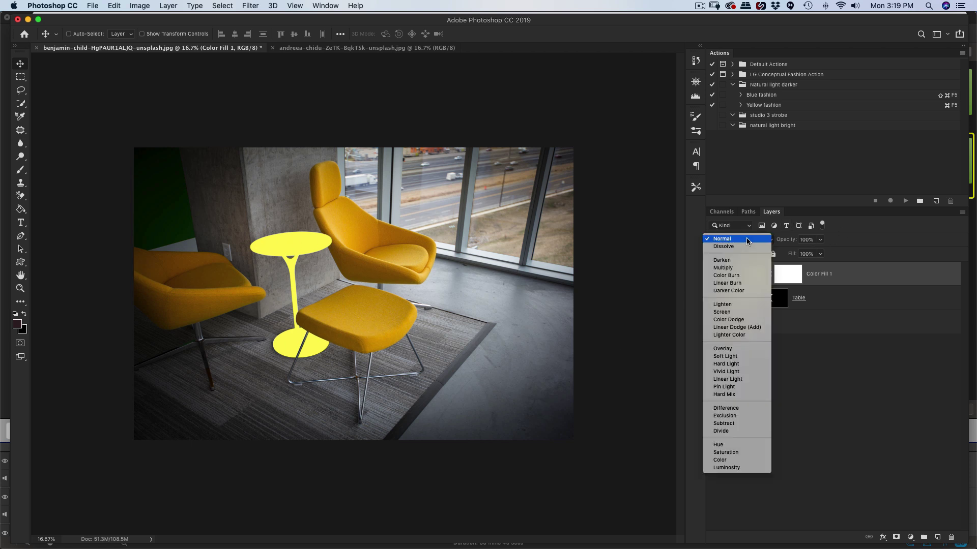
left_click(739, 268)
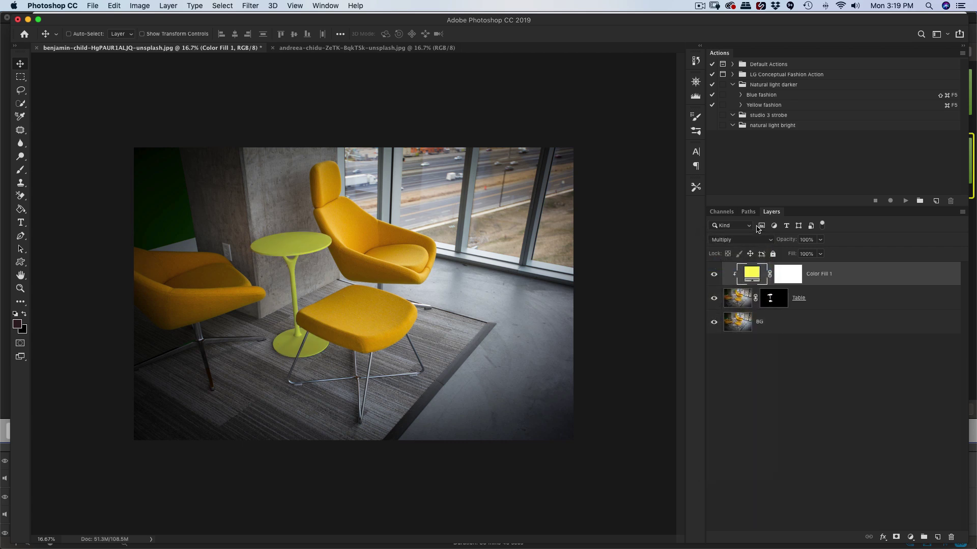
Add a Curves adjustment layer above the colour fill and clip it to the Table layer
key("super+minus")
key("super+minus")
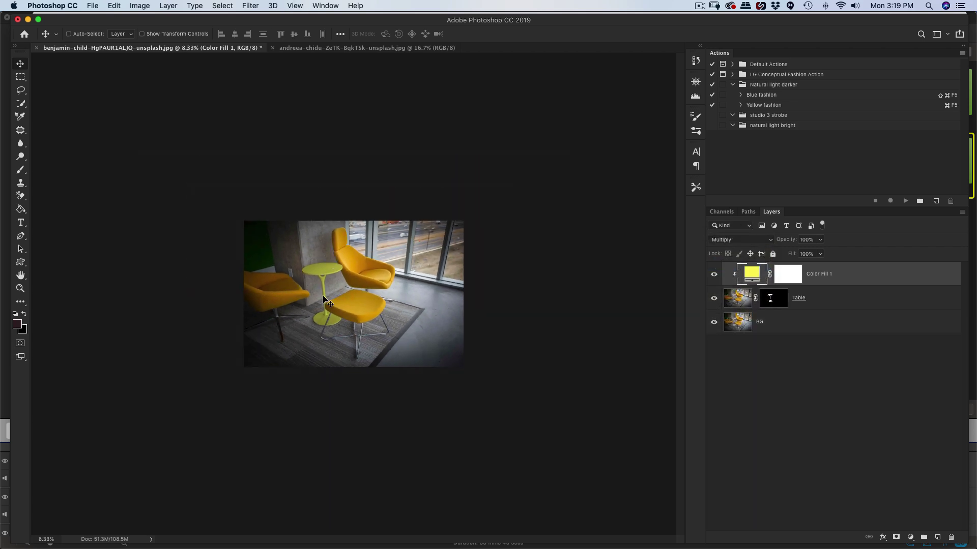
key("super+equal")
key("super+equal")
key("super+equal")
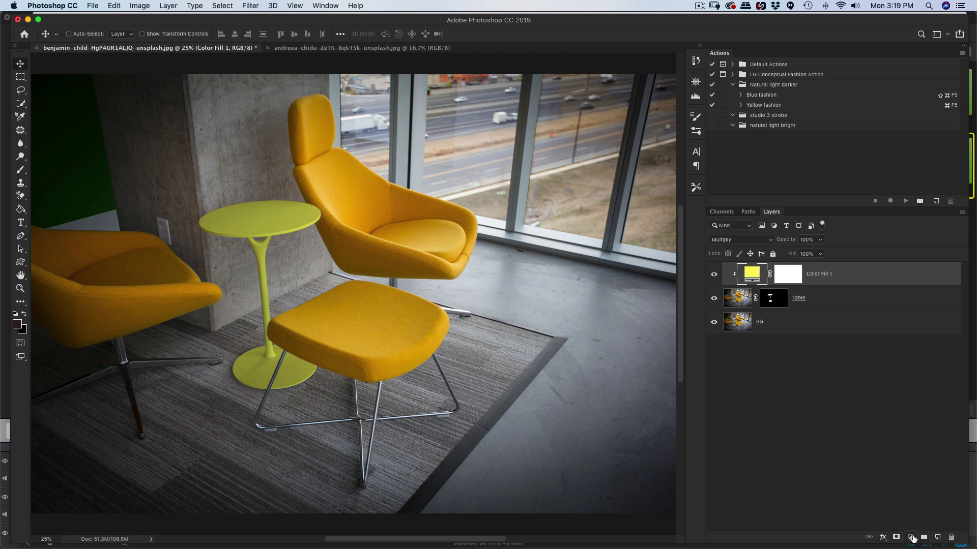
left_click(912, 538)
left_click(934, 392)
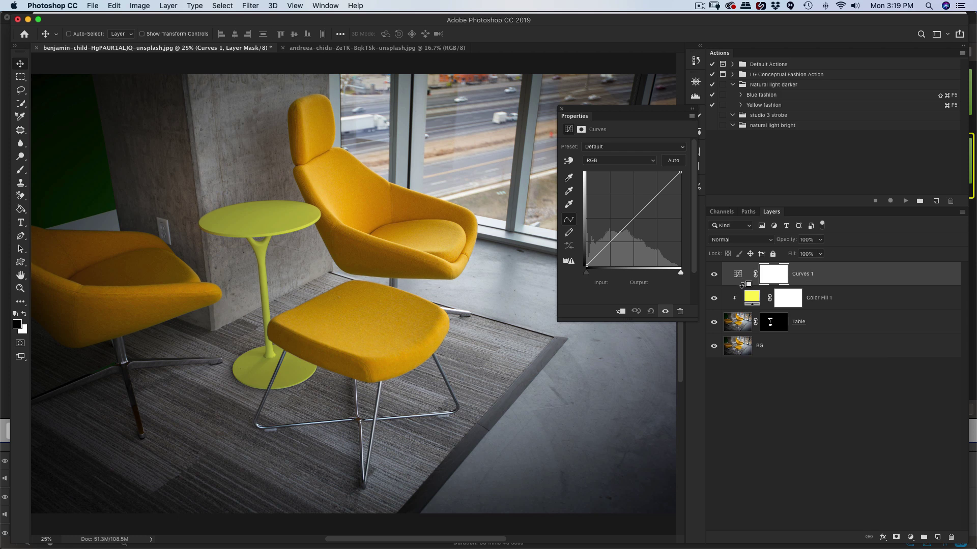
left_click(742, 285, "alt")
Shape an S-curve in the RGB channel, lowering the shadows and raising the highlights to input 192, output 211
left_click_drag(657, 192, 655, 194)
left_click_drag(609, 246, 609, 252)
left_click_drag(658, 193, 657, 188)
key("super+minus")
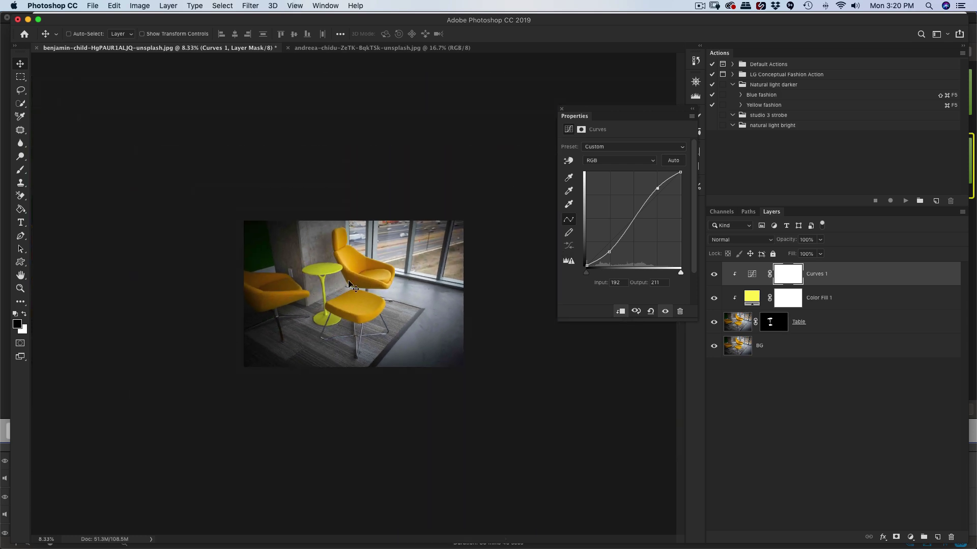
key("super+plus")
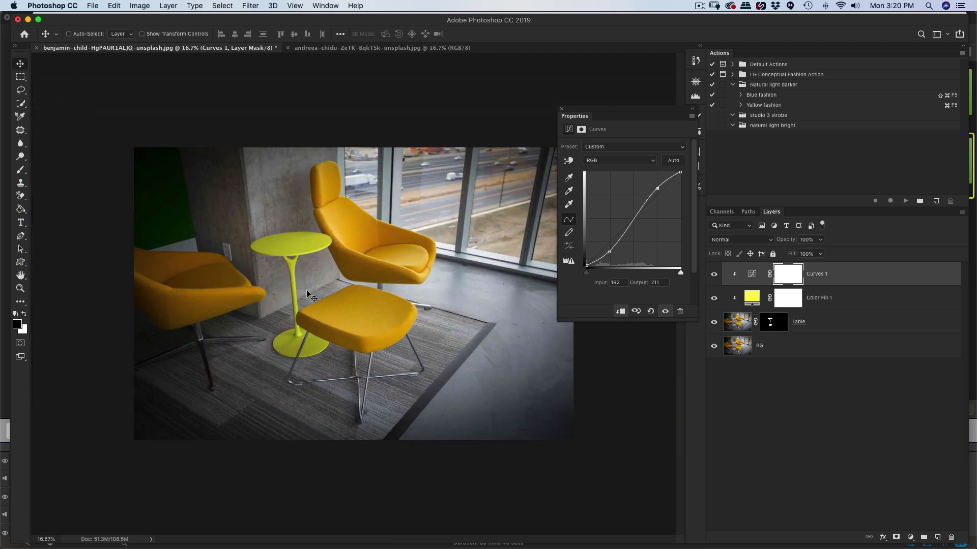
Recolour the table's fill layer to a golden yellow matching the armchair, settling on #f4c04c
key("super+minus")
left_click(755, 298)
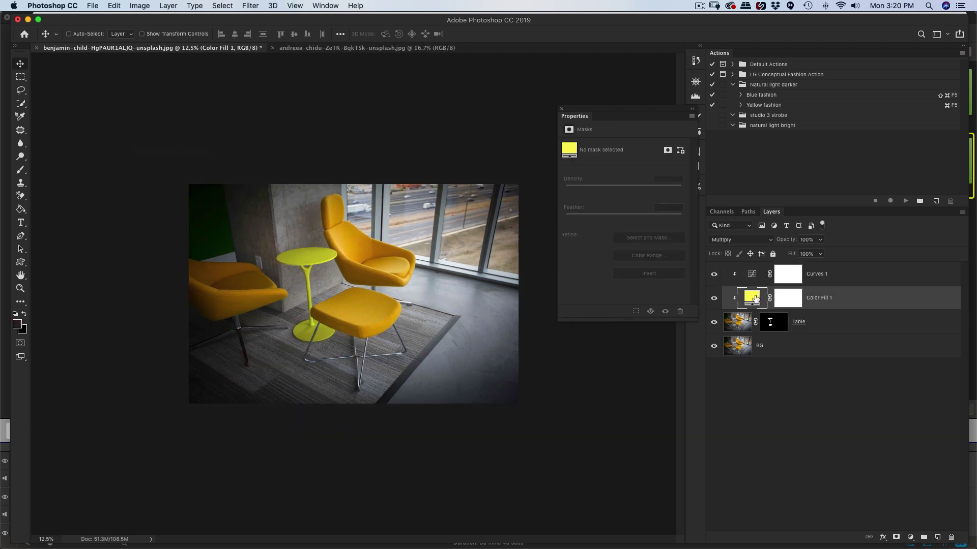
double_click(751, 299)
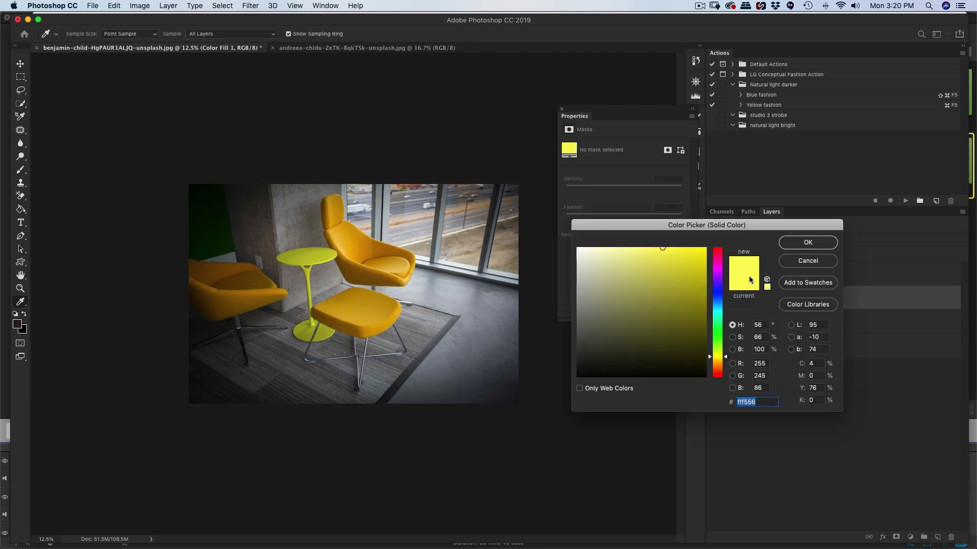
mouse_move(648, 256)
left_mouse_down()
mouse_move(643, 266)
mouse_move(654, 267)
left_mouse_up()
left_click(724, 362)
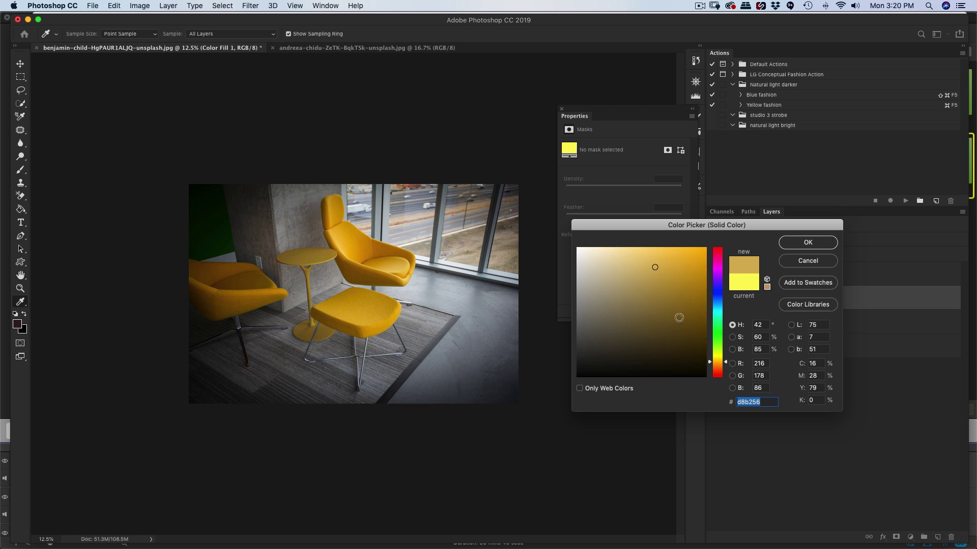
left_click(724, 364)
left_click(344, 241)
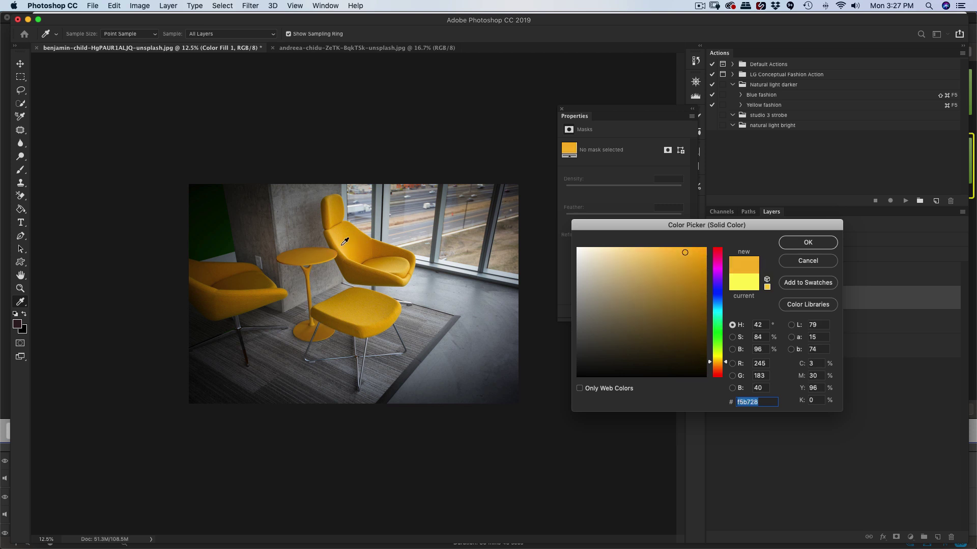
left_click(341, 241)
left_click(343, 243)
left_click(663, 252)
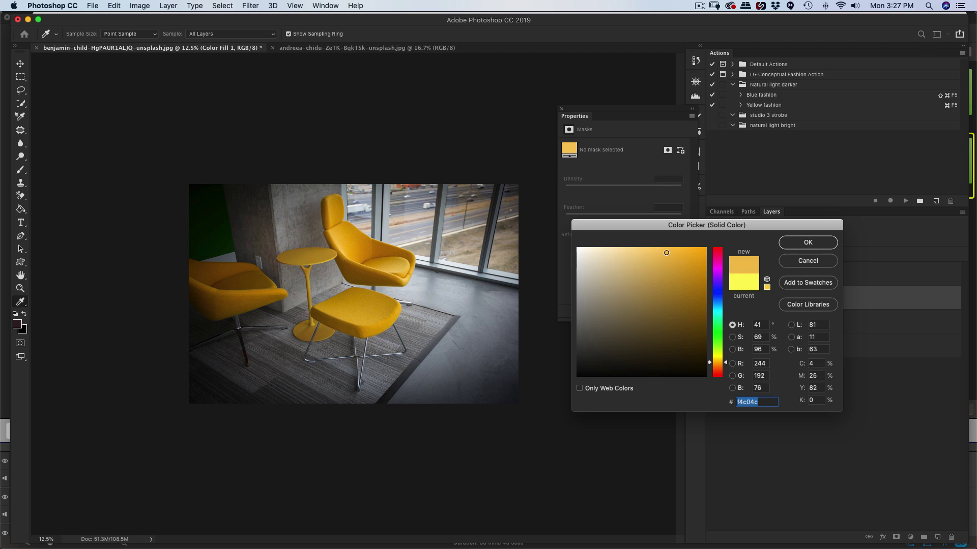
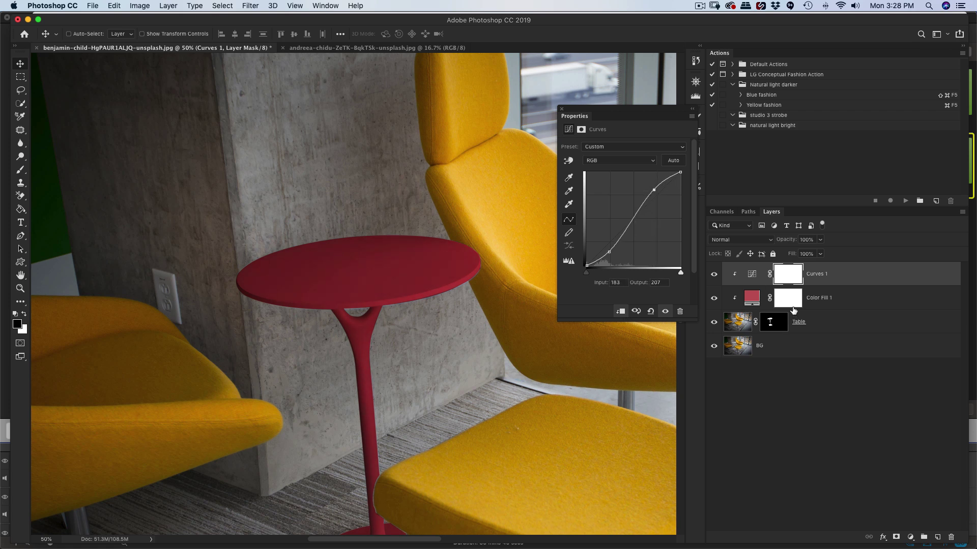
In the red Color Fill 1 layer's Blend If settings, split the Underlying Layer shadow slider to 45 / 82 and raise This Layer's shadow slider
left_click(562, 109)
key("super+minus")
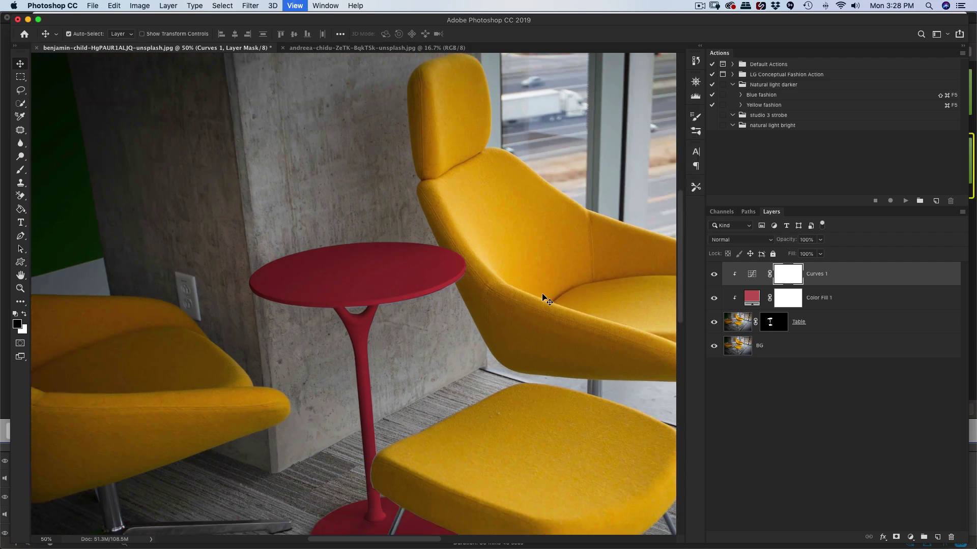
key("super+equal")
key("super+equal")
left_click_drag(383, 304, 393, 212)
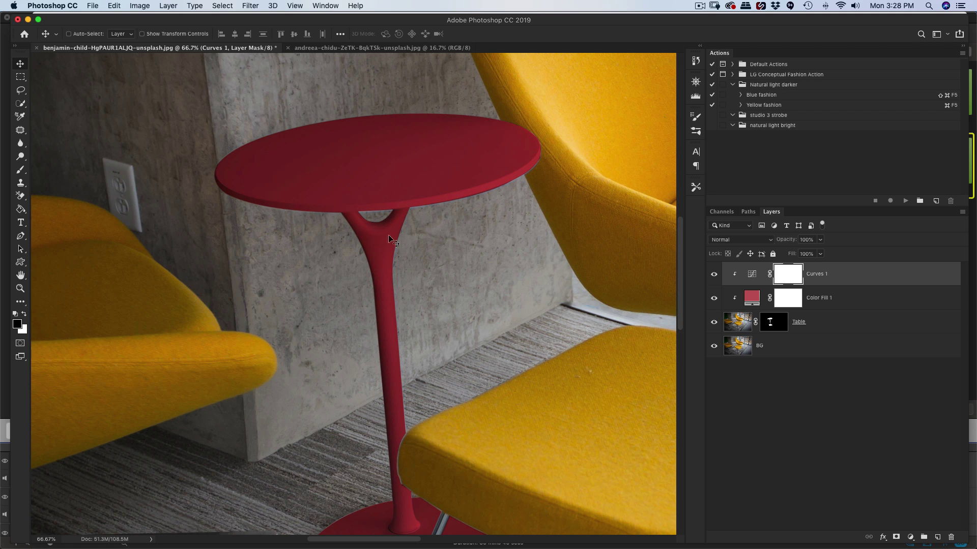
double_click(850, 301)
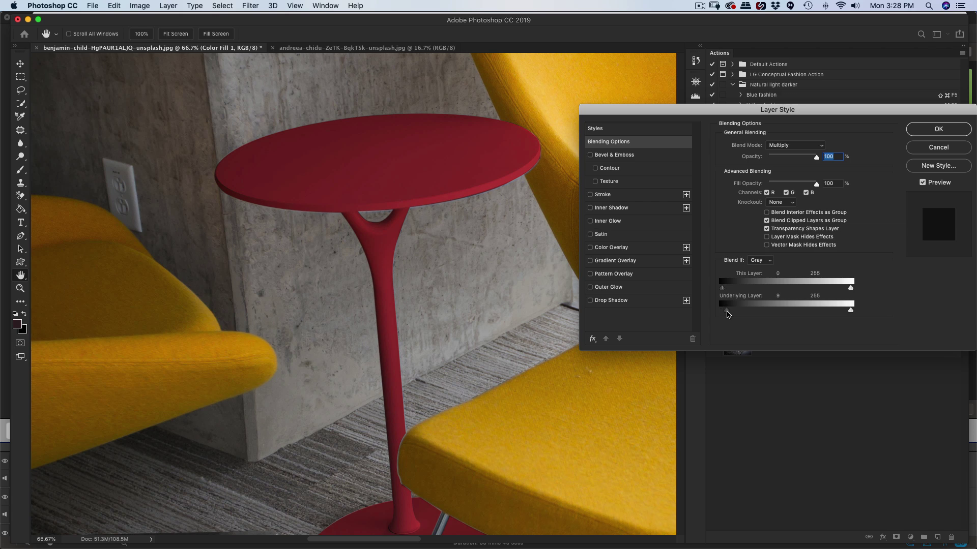
mouse_move(734, 313)
left_mouse_down()
mouse_move(829, 312)
mouse_move(738, 308)
left_mouse_up()
key("alt")
key("alt")
left_click_drag(746, 315, 767, 313)
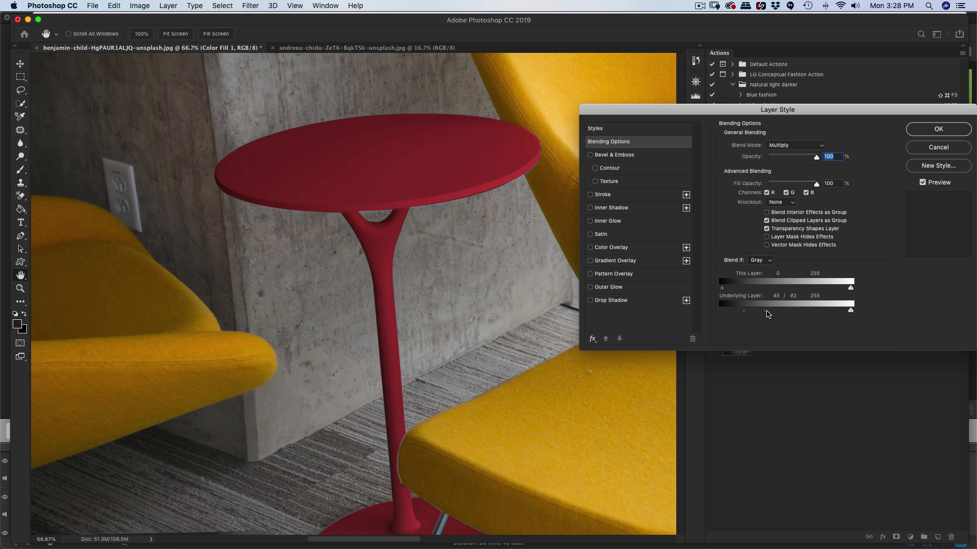
left_click_drag(728, 288, 754, 290)
key("alt")
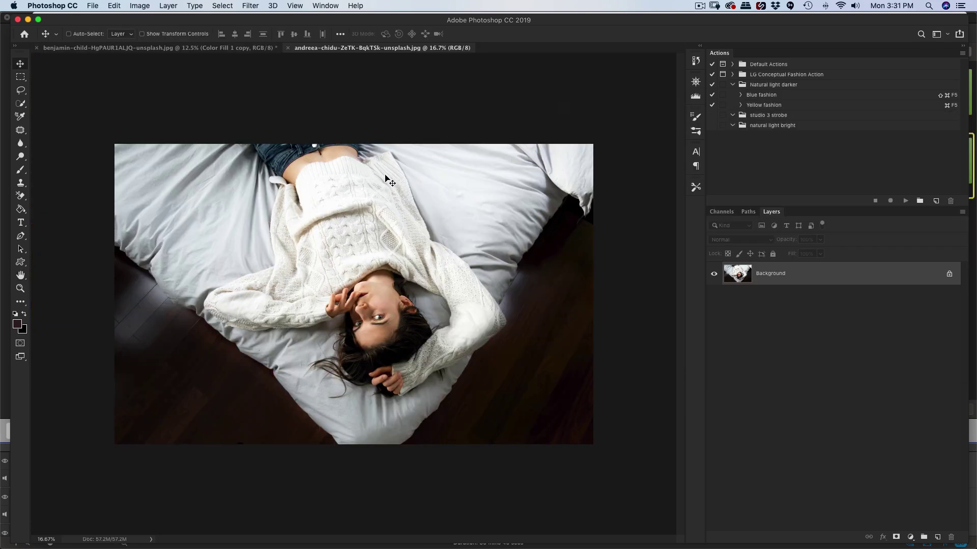
Convert the sweater photo's locked Background into Layer 0 and duplicate that layer
key("super+equal")
key("super+equal")
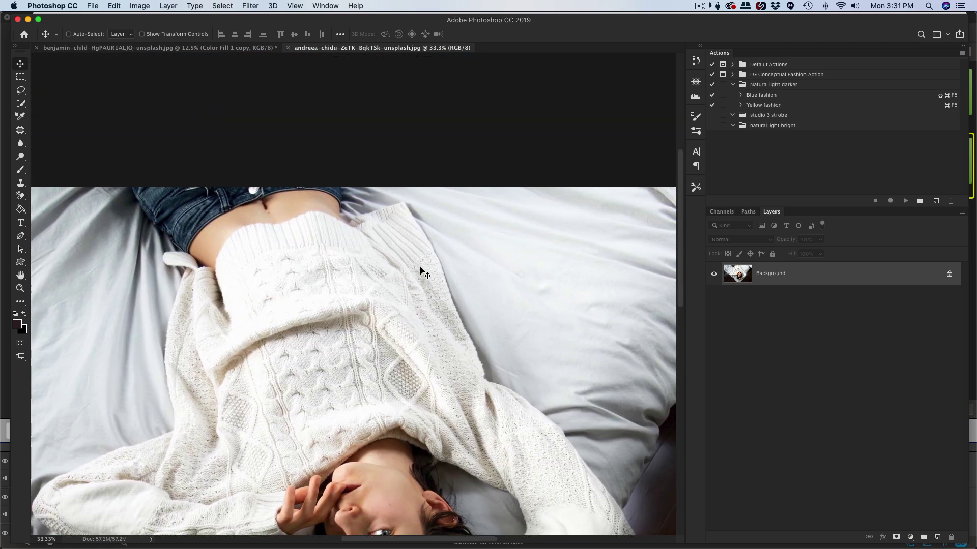
key("super+equal")
key("super+equal")
key("super+equal")
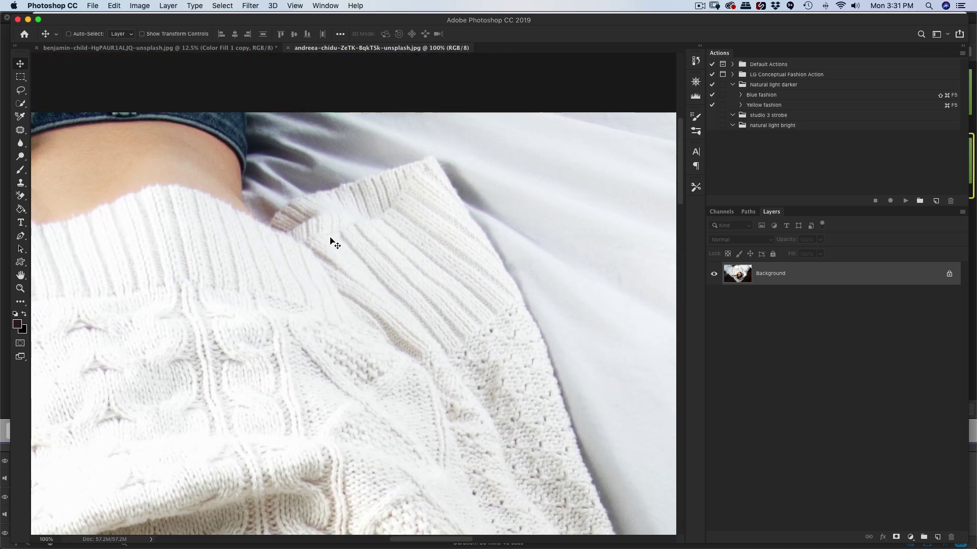
double_click(741, 275)
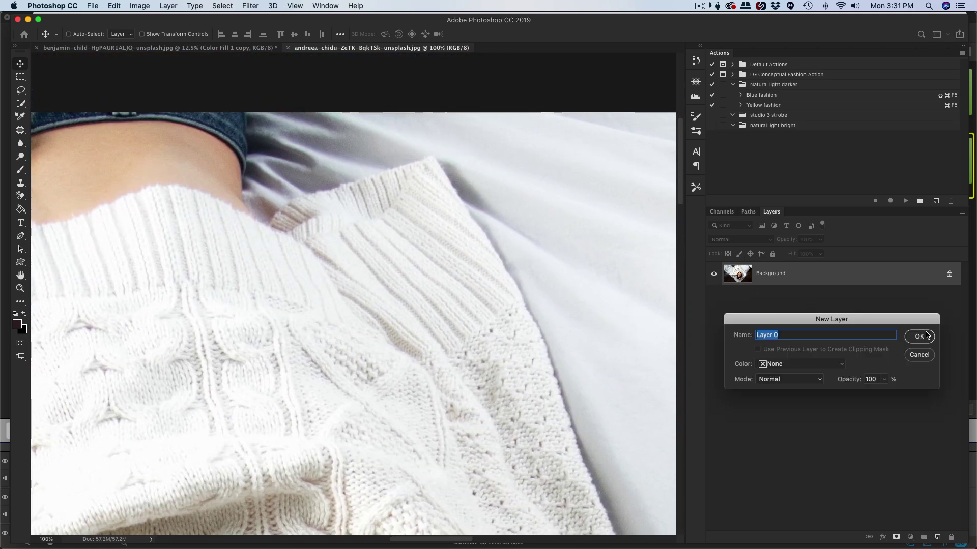
left_click(925, 338)
key("super+j")
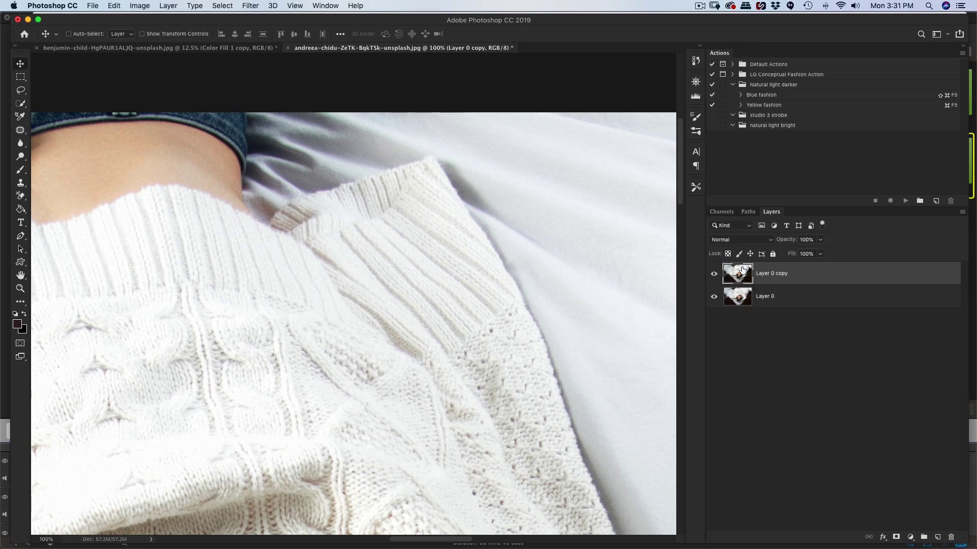
Trace a closed Pen path around the white sweater, following its hem, sleeves, cuffs, collar and the fingers
key("p")
left_click(271, 225)
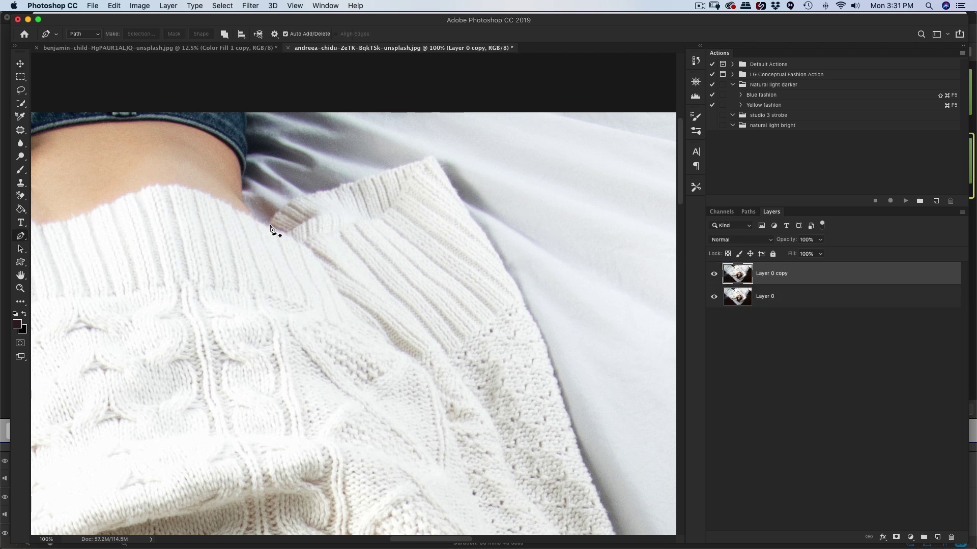
left_click_drag(284, 207, 298, 200)
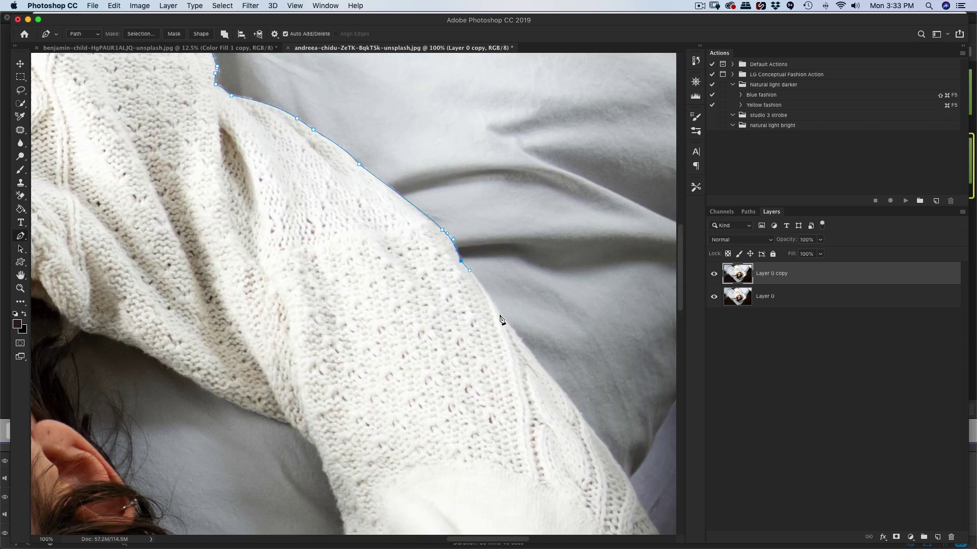
left_click(377, 380)
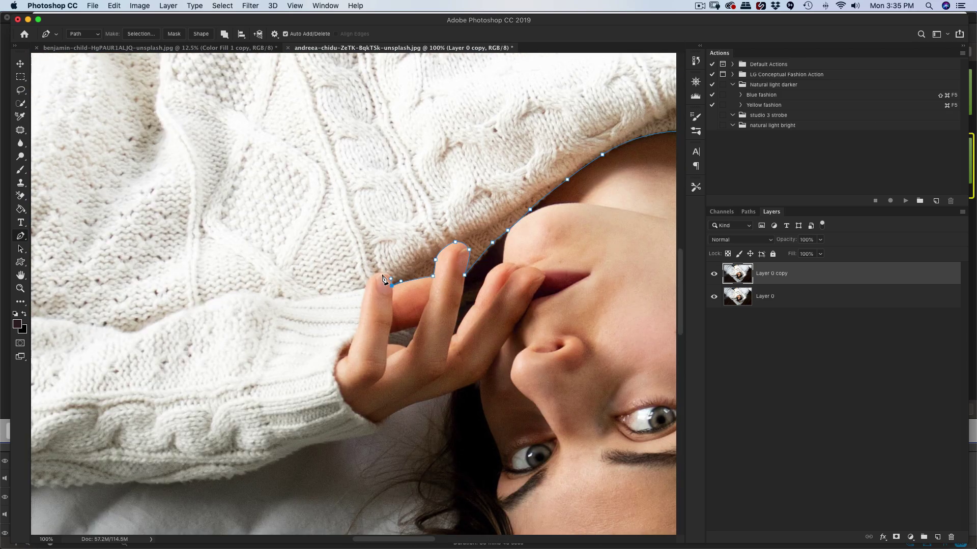
left_click(352, 302)
left_click(336, 305)
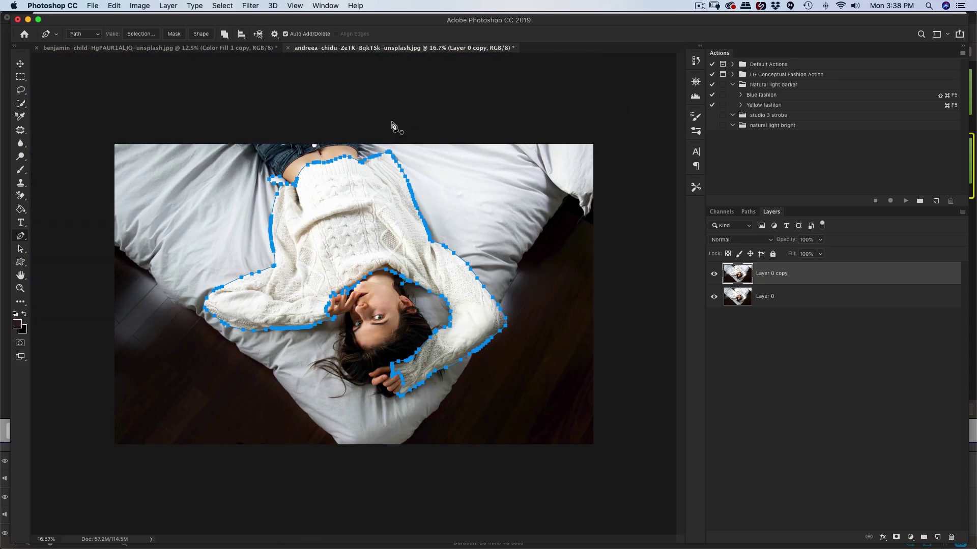
Turn the sweater path into a selection with a 0.5-pixel feather, mask Layer 0 copy with it and check the cutout alone
key("super+0")
right_click(368, 204)
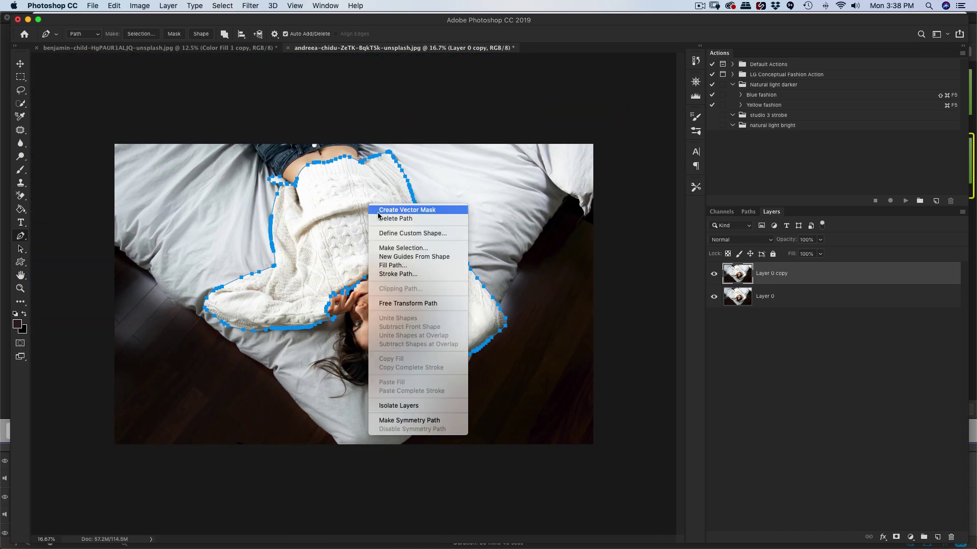
left_click(417, 248)
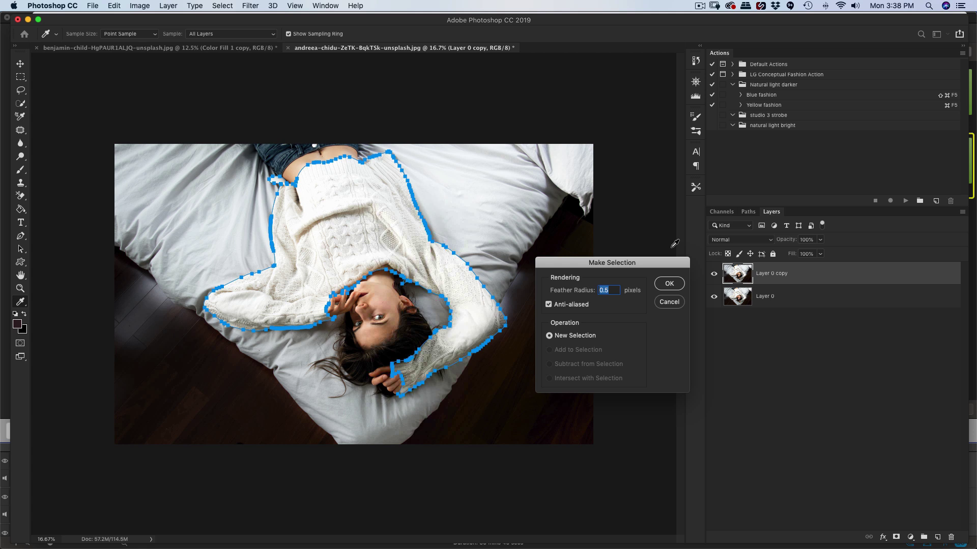
left_click(670, 286)
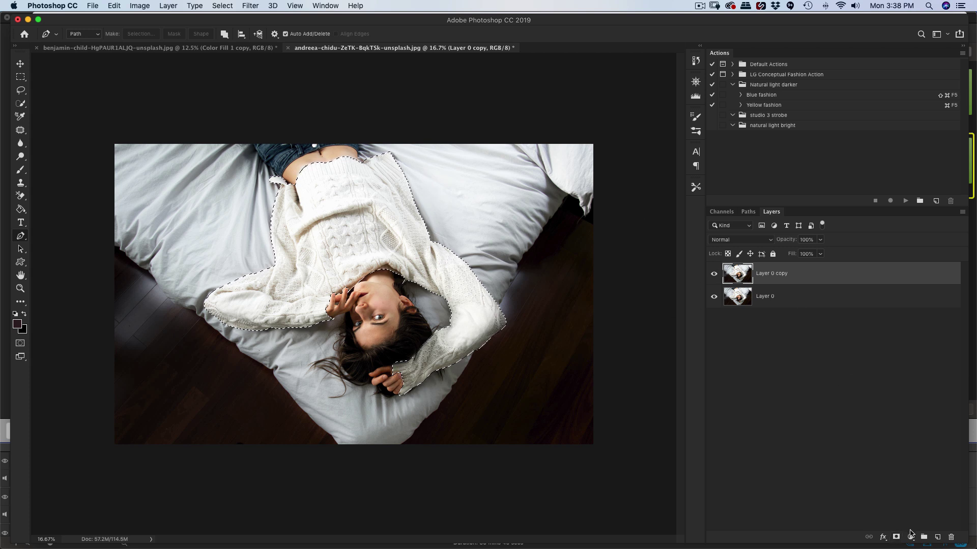
left_click(895, 537)
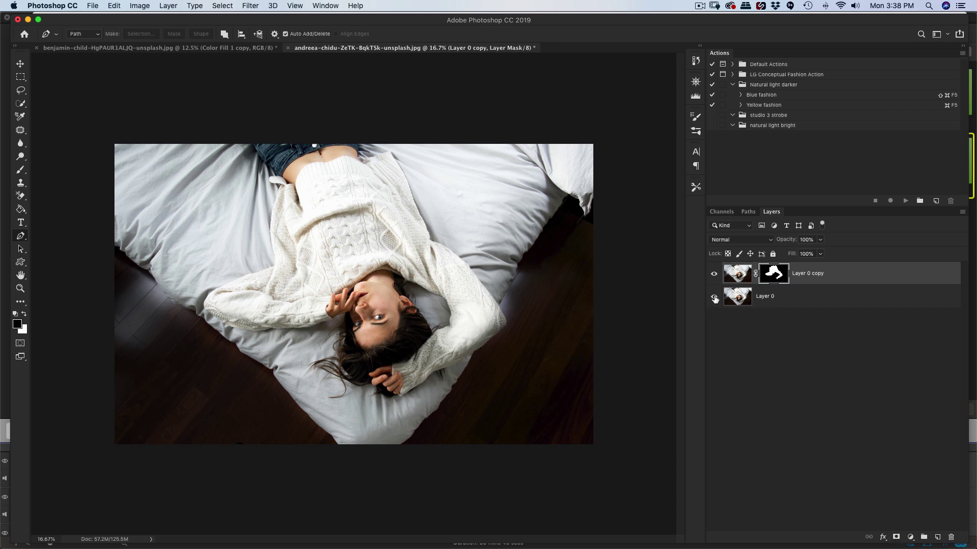
left_click(714, 297)
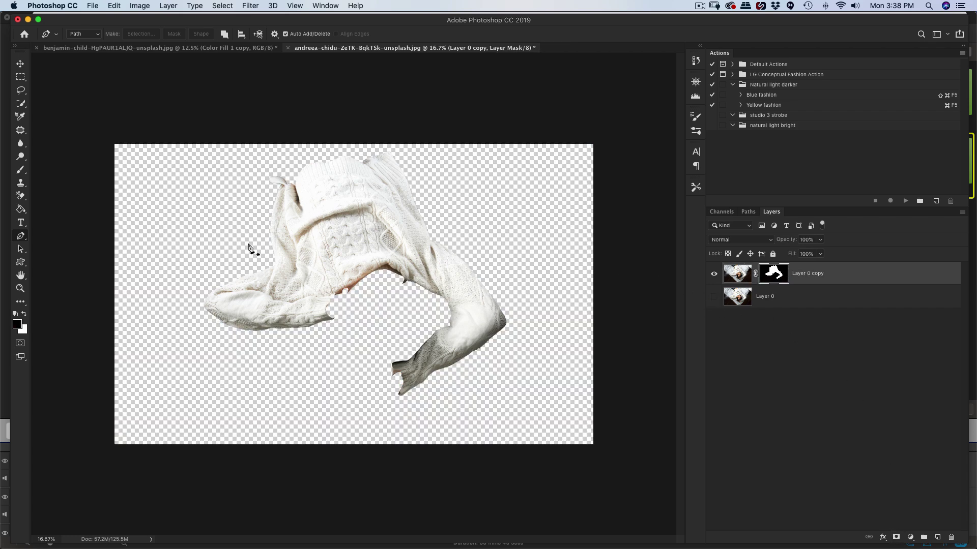
left_click(713, 297)
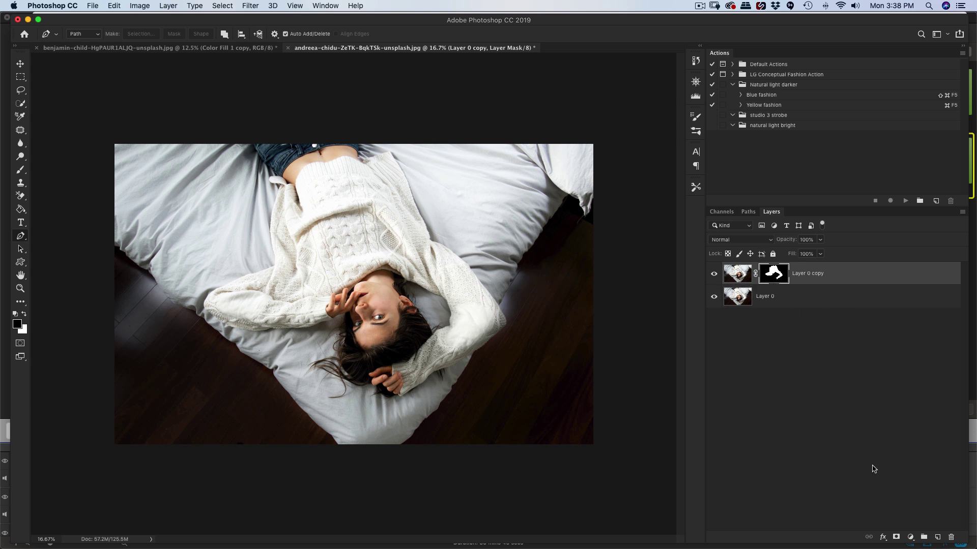
Add a Solid Color fill layer in pink #e9648e above the masked sweater layer
left_click(904, 542)
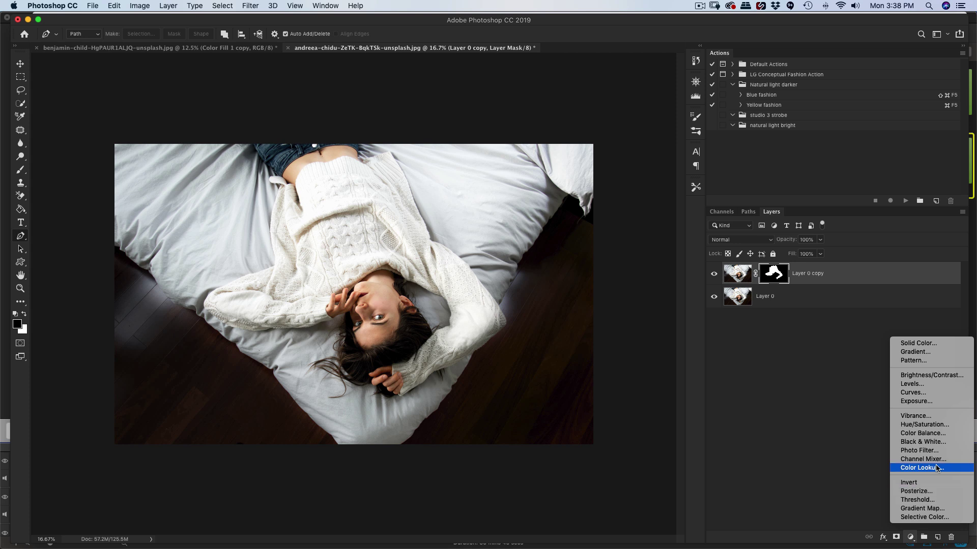
left_click(944, 345)
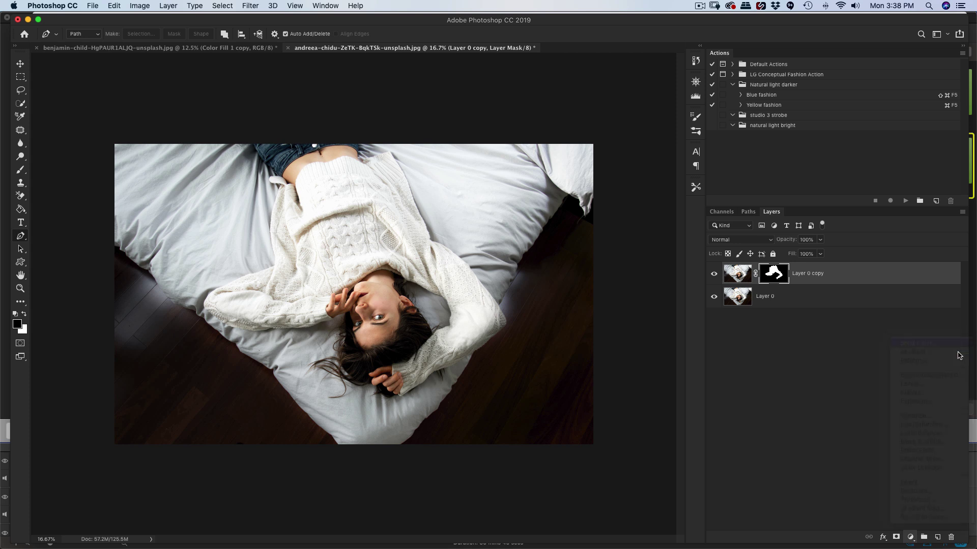
left_click_drag(658, 326, 649, 258)
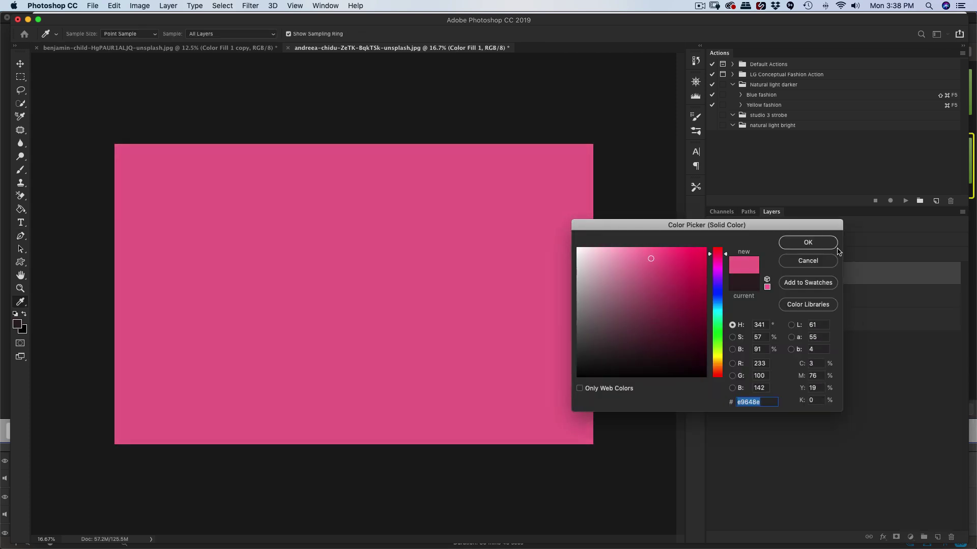
left_click(808, 242)
Clip the pink fill to the masked sweater layer and set its blend mode to Multiply
left_click(770, 285, "alt")
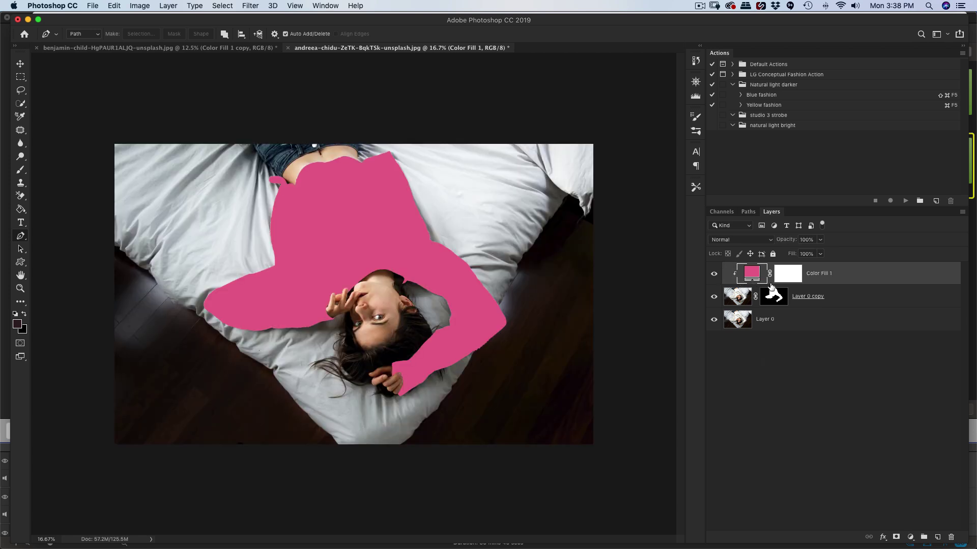
left_click(737, 238)
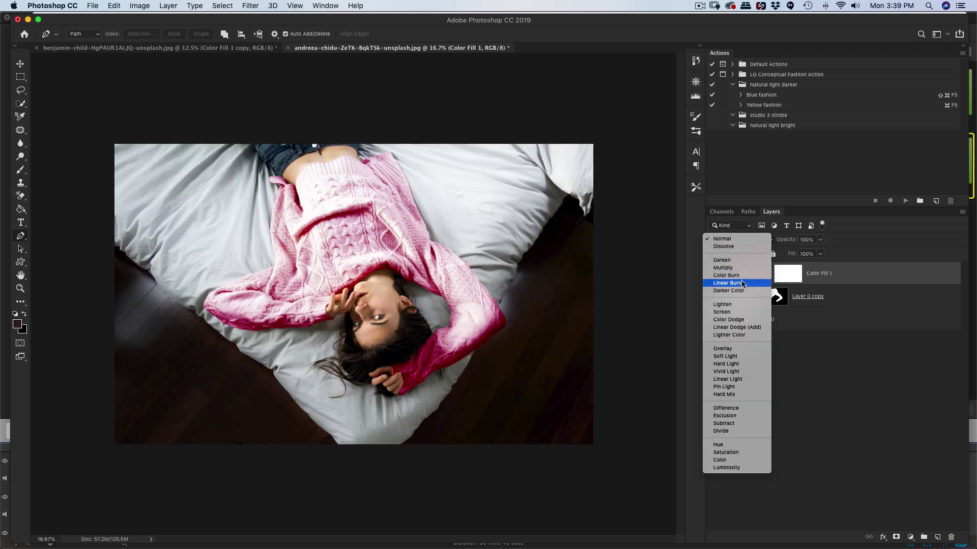
left_click(722, 267)
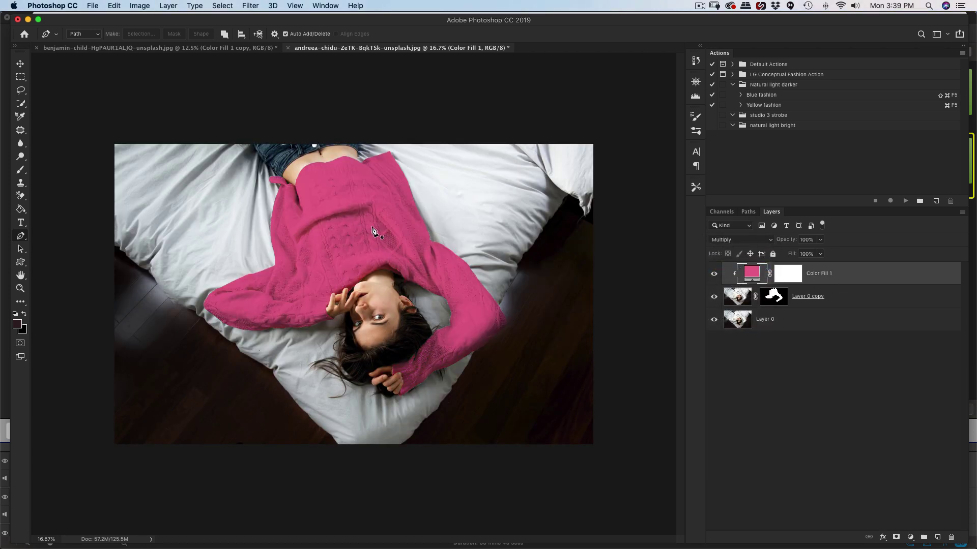
After a look at the table document for comparison, add a Curves adjustment layer above the sweater photo's pink fill
left_click(254, 51)
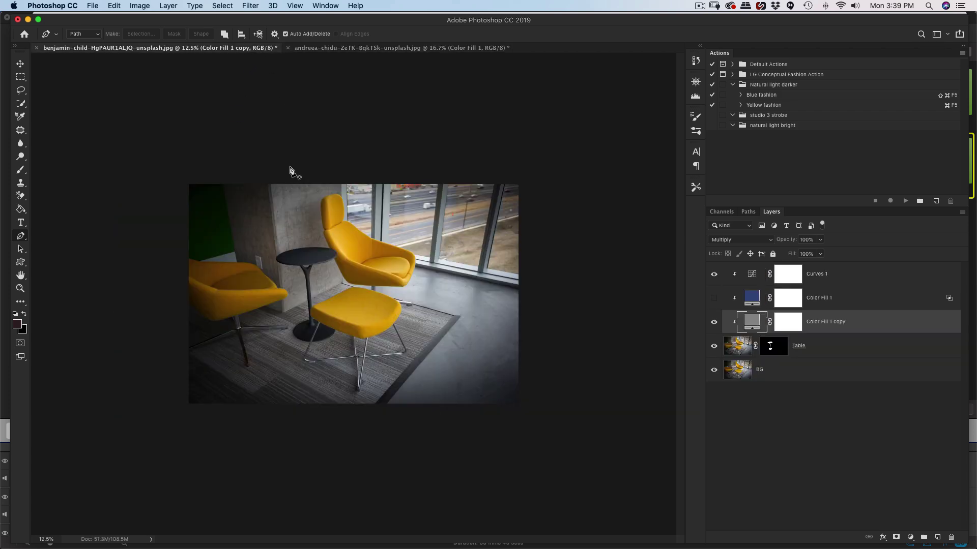
left_click(347, 50)
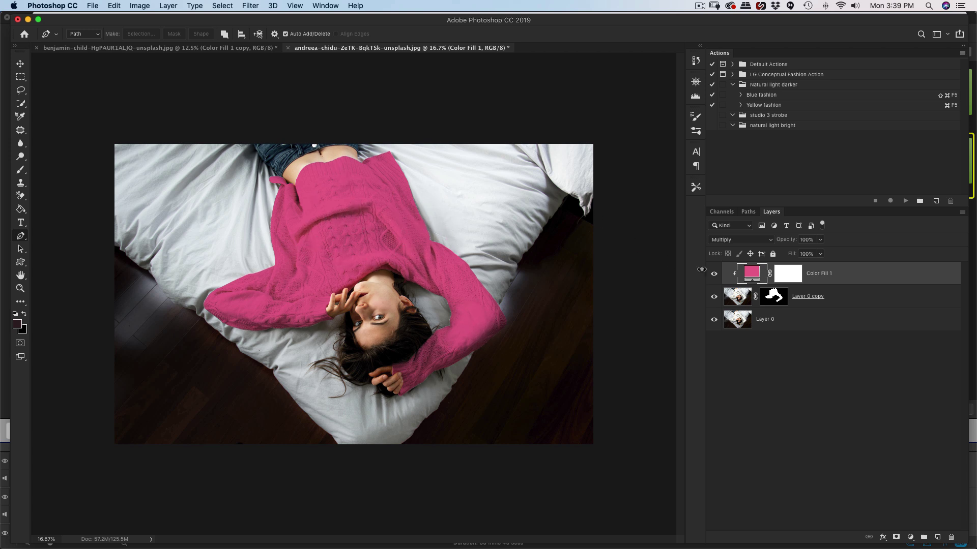
left_click(909, 538)
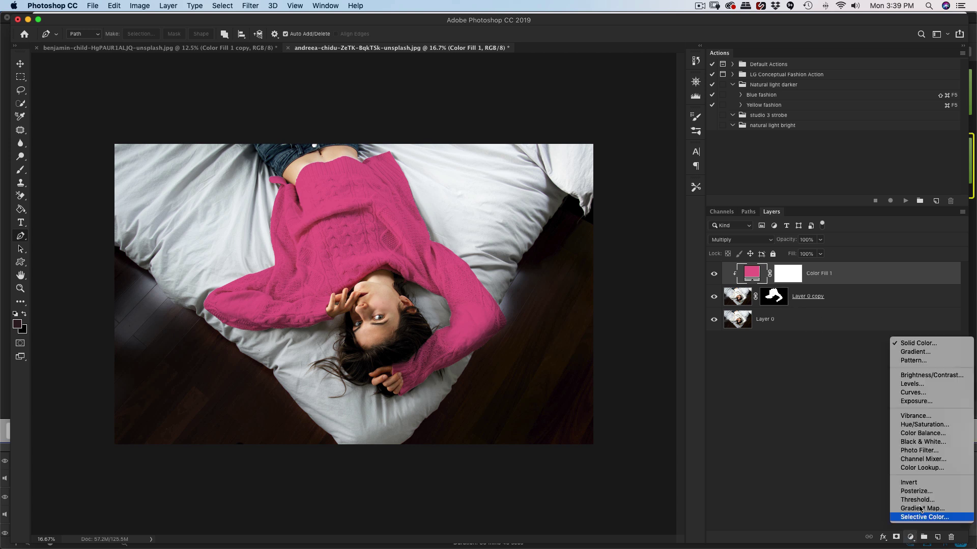
left_click(931, 394)
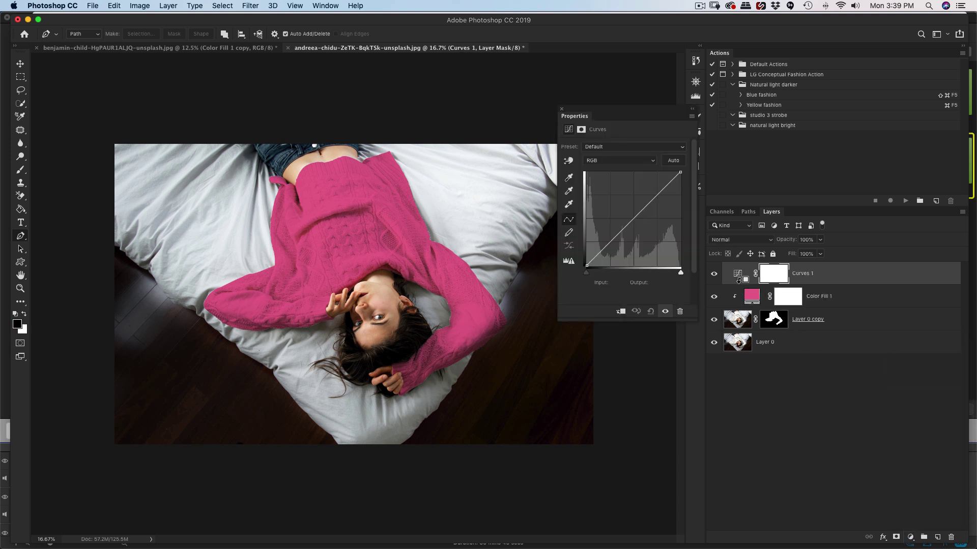
Clip the Curves adjustment to the layers below and shape an S-curve, with the shadow point at input 55, output 40
left_click(740, 282, "alt")
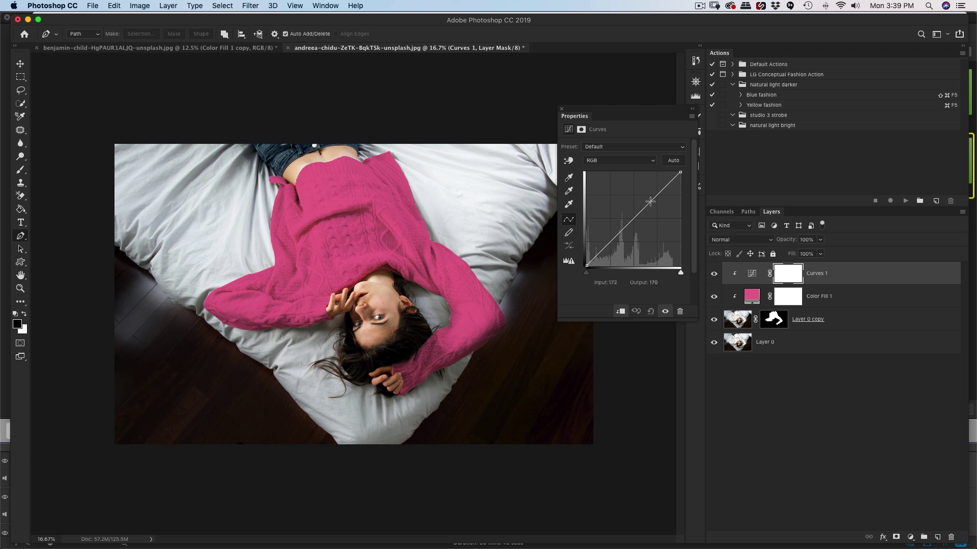
left_click_drag(650, 201, 648, 196)
left_click_drag(604, 245, 607, 251)
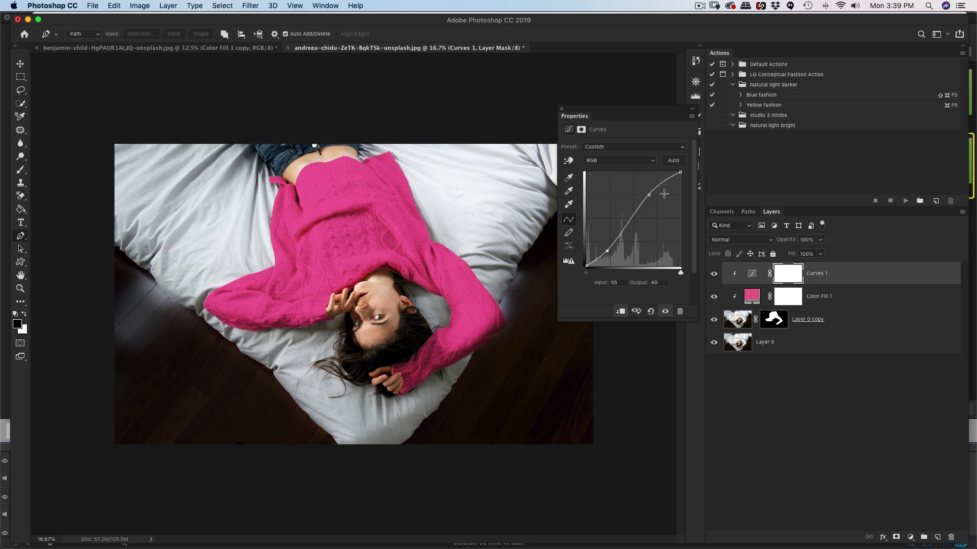
Change the pink fill's colour to #e57c9d and compare the sweater with and without the Curves adjustment
left_click(753, 298)
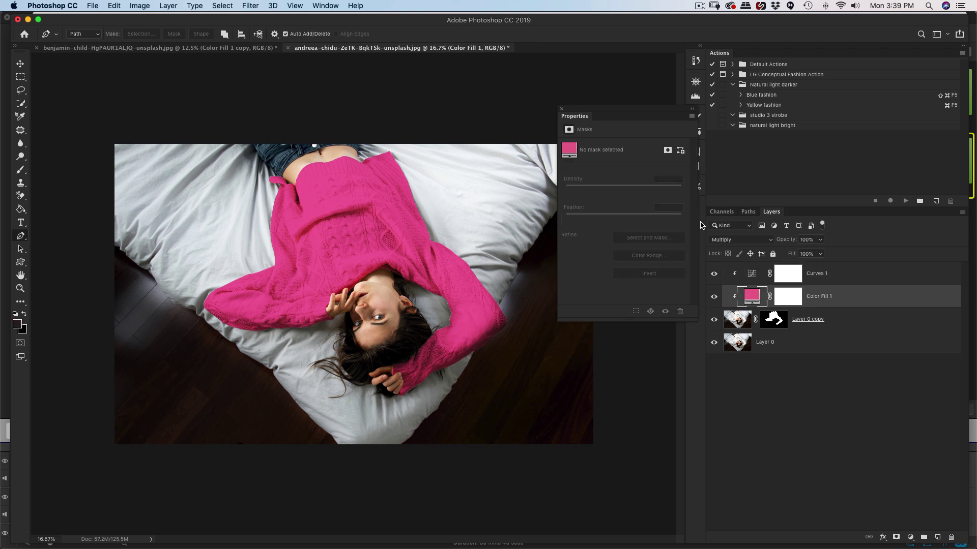
double_click(753, 296)
left_click_drag(647, 258, 636, 261)
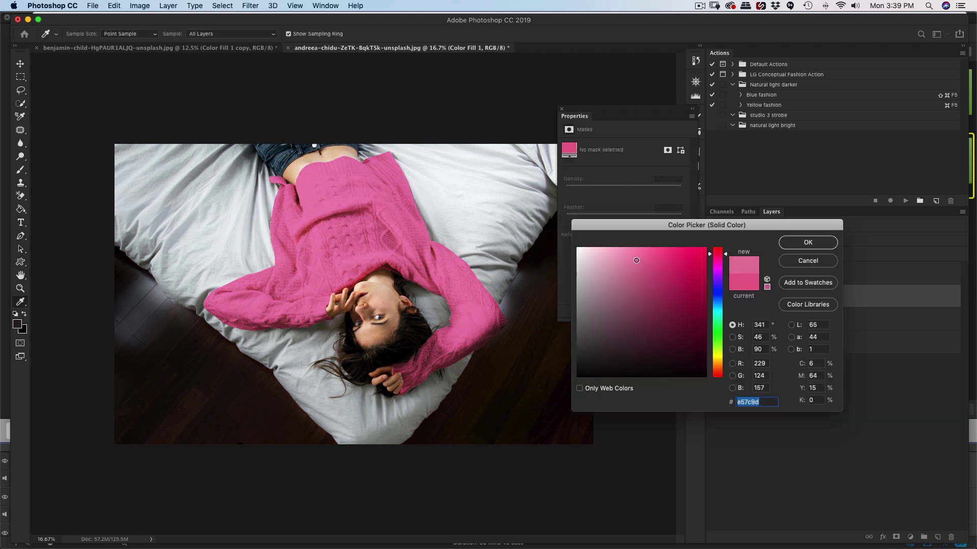
left_click(794, 243)
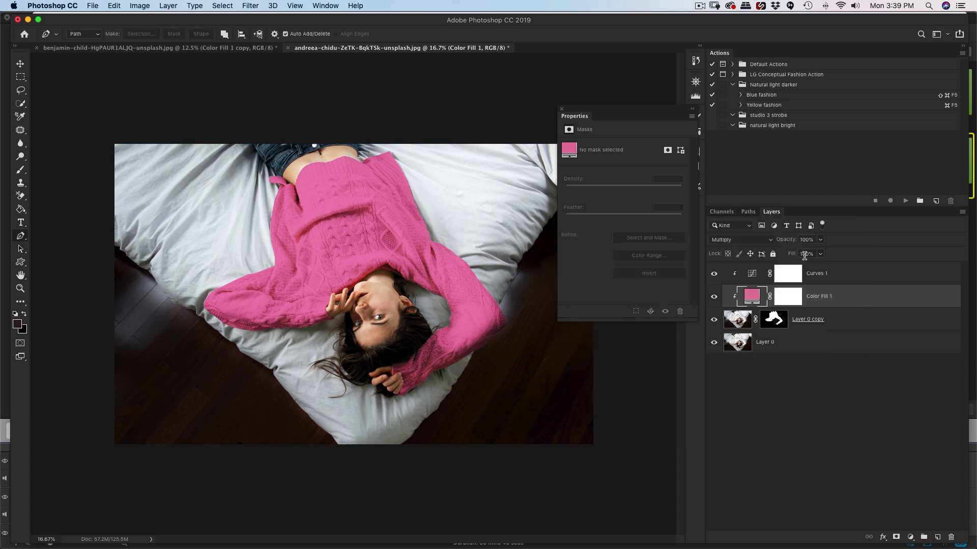
left_click(714, 274)
left_click(715, 275)
Adjust the pink fill's Blend If settings by moving and splitting the black sliders of This Layer and Underlying Layer
double_click(853, 300)
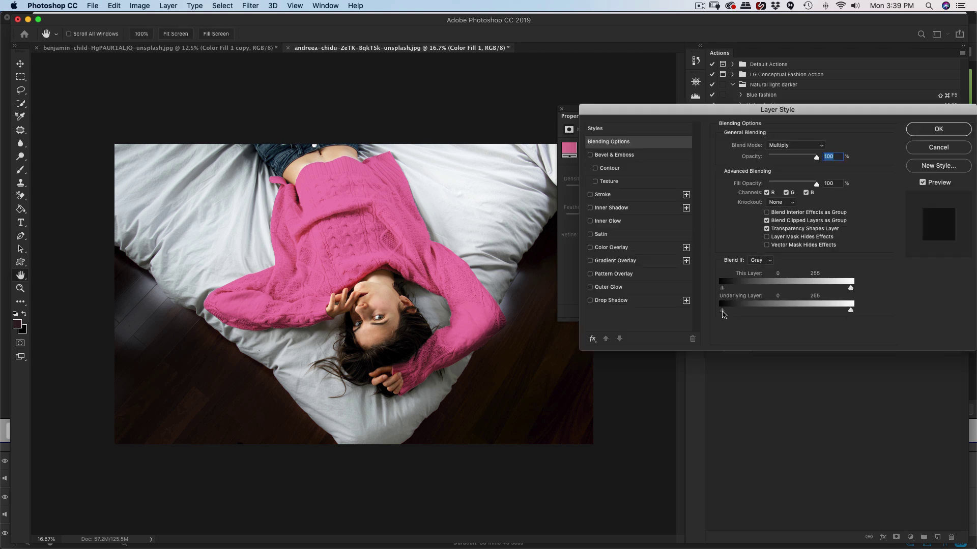
mouse_move(736, 315)
left_mouse_down()
mouse_move(762, 315)
mouse_move(749, 316)
left_mouse_up()
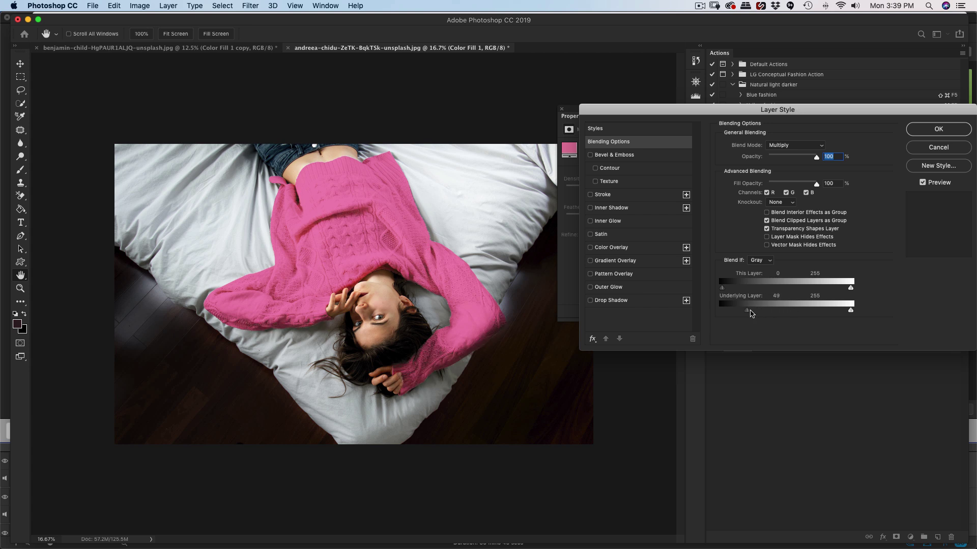
key("alt")
left_click_drag(762, 315, 809, 292)
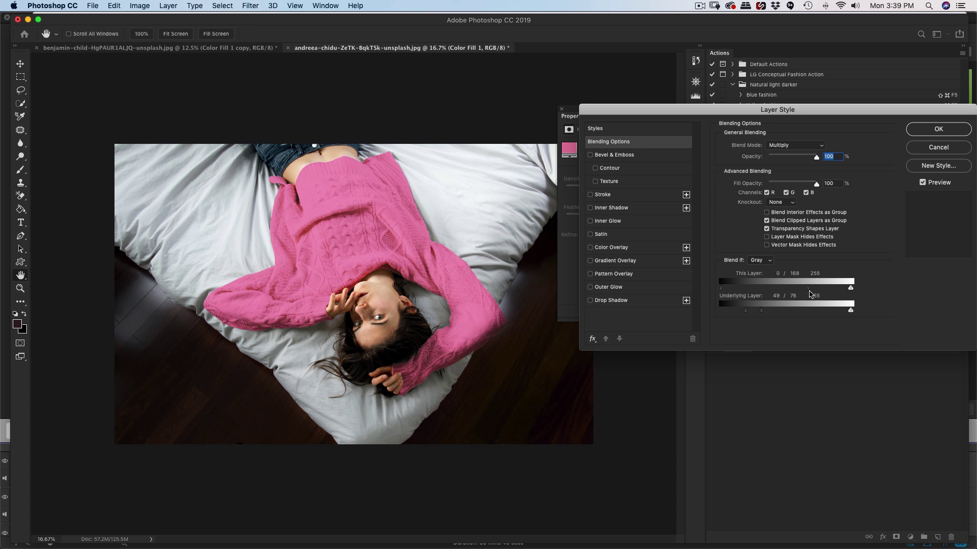
left_click_drag(761, 310, 724, 316)
left_click(938, 129)
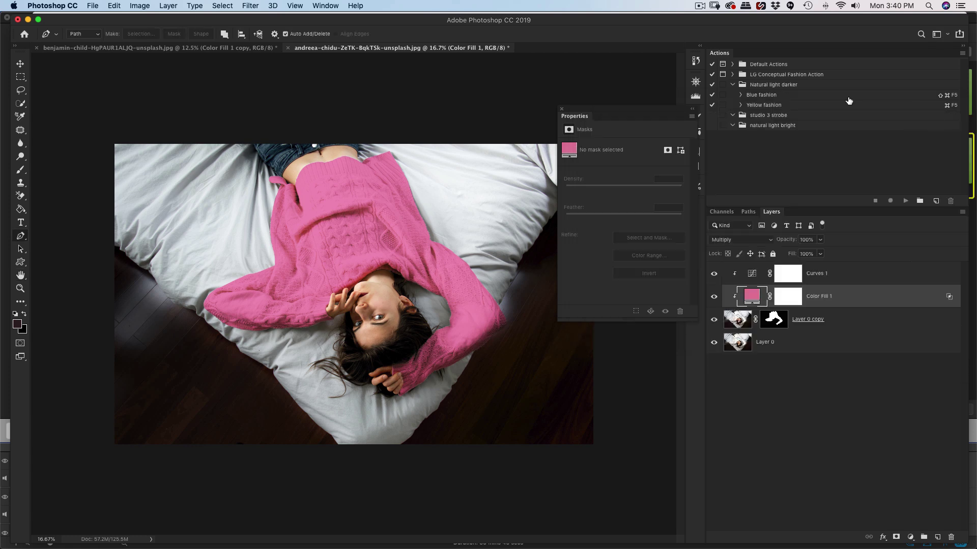
Compare the sweater with and without the pink fill and with and without the Curves adjustment
left_click(714, 301)
left_click(715, 300)
left_click(714, 276)
left_click(714, 275)
Darken the sweater with Curves 1 by lowering the highlight point and setting the shadow point to input 74, output 9
left_click(750, 276)
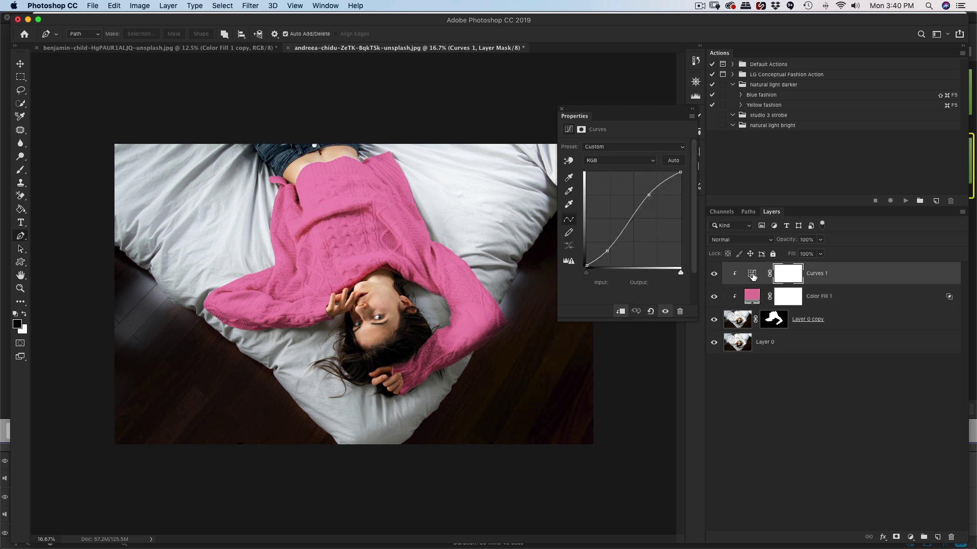
left_click_drag(608, 251, 616, 259)
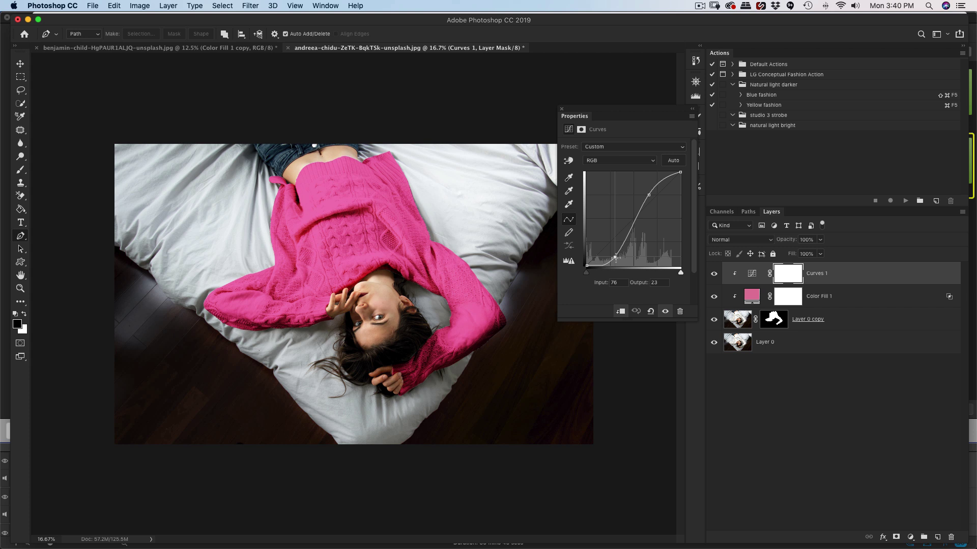
left_click_drag(647, 196, 651, 189)
key("super+minus")
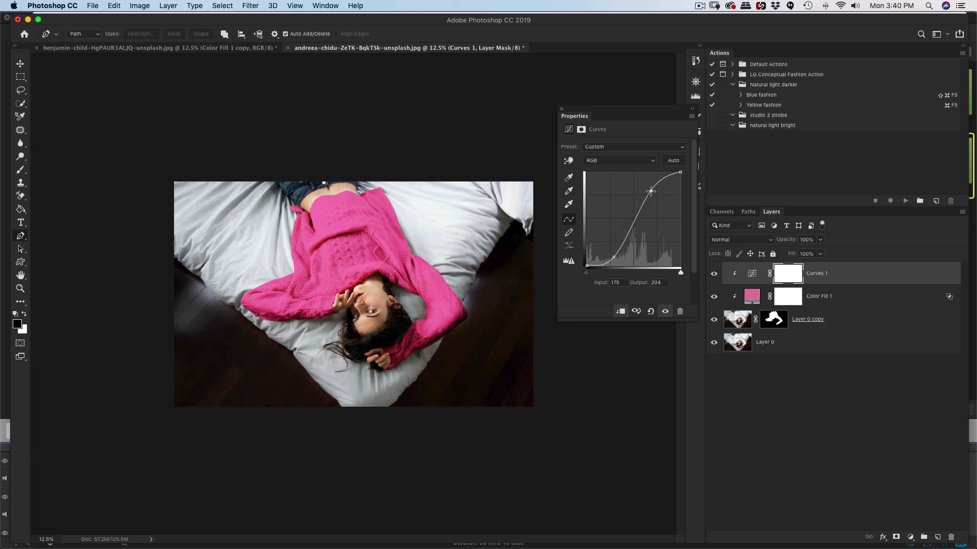
mouse_move(650, 191)
left_mouse_down()
mouse_move(650, 183)
mouse_move(662, 213)
mouse_move(661, 202)
left_mouse_up()
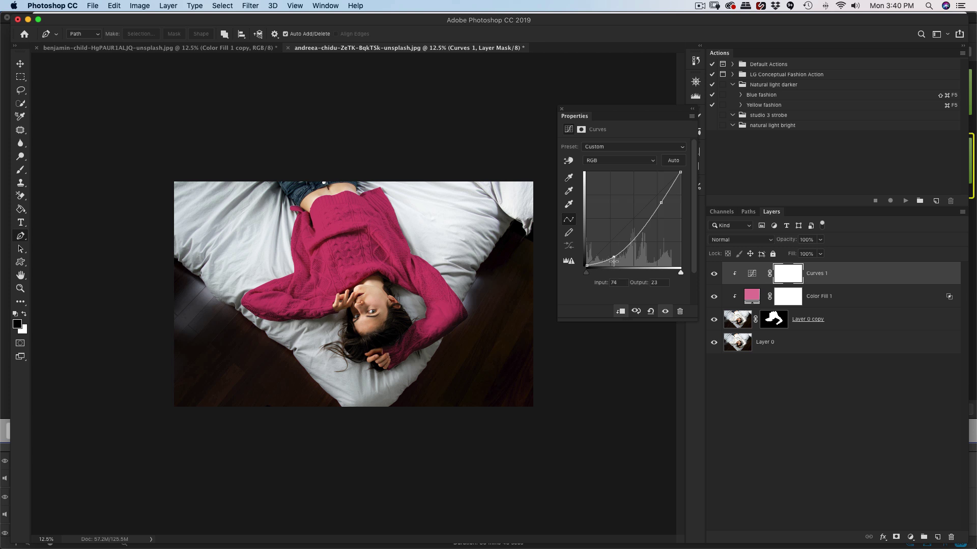
left_click_drag(614, 262, 614, 265)
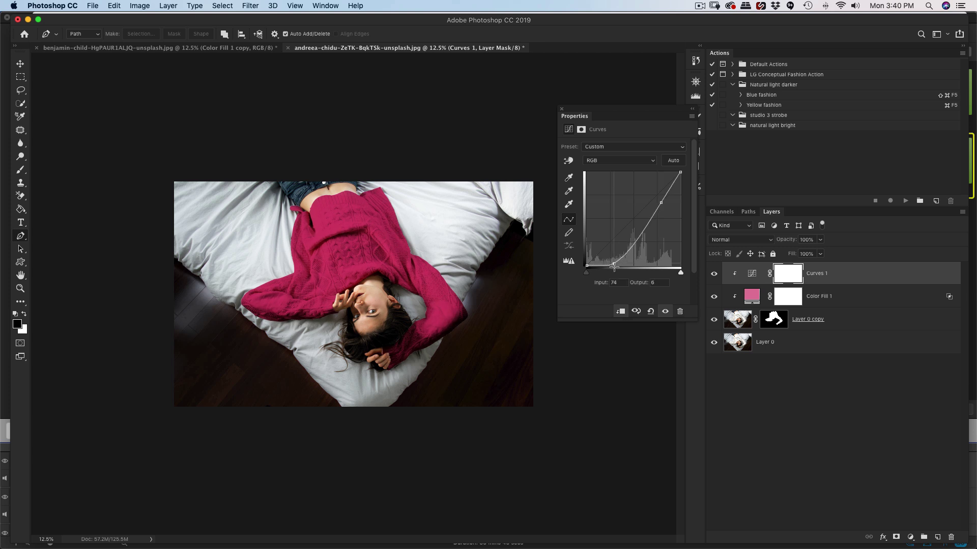
left_click_drag(614, 266, 614, 263)
Add a second Curves adjustment on top, clip it to the sweater and shape a gentle S-curve
left_click(911, 538)
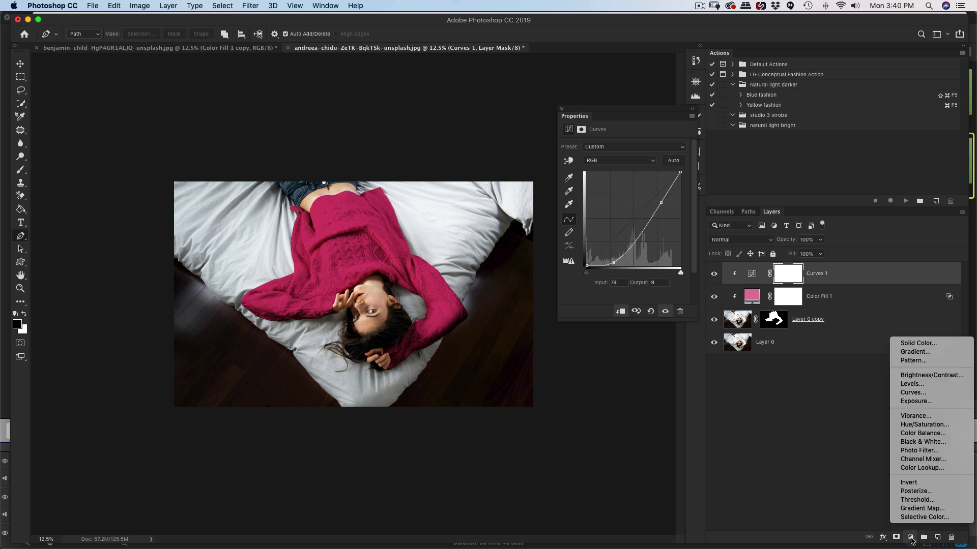
left_click(921, 393)
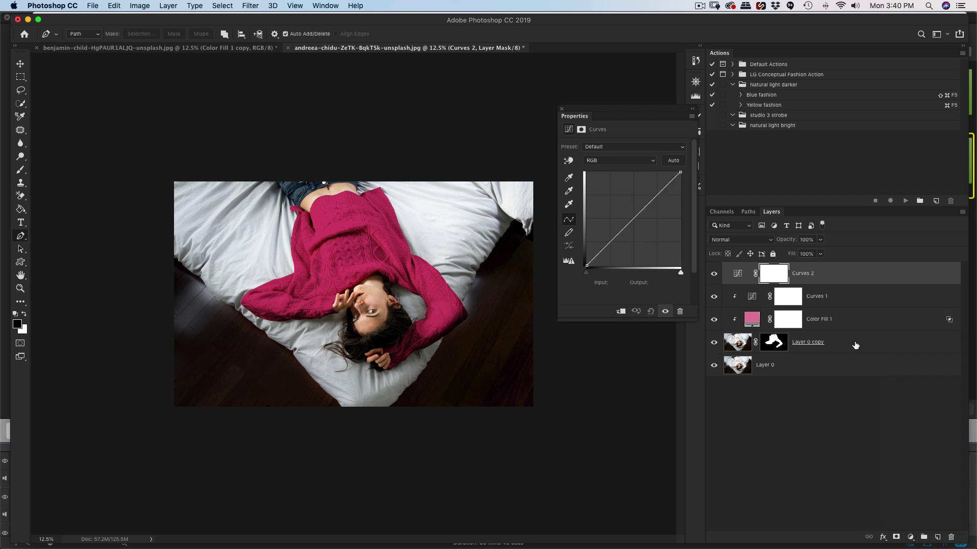
left_click(745, 283, "alt")
left_click_drag(661, 188, 661, 182)
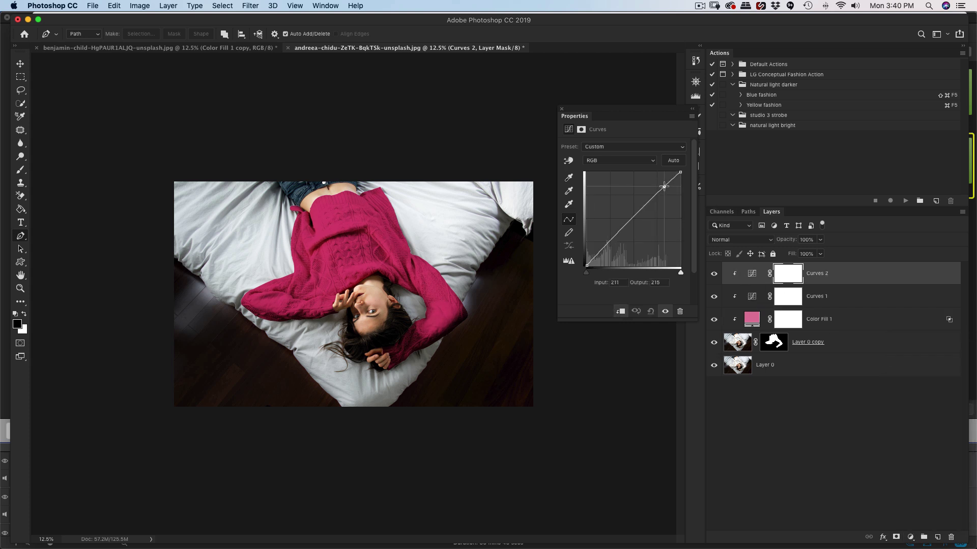
mouse_move(618, 234)
left_mouse_down()
mouse_move(618, 225)
mouse_move(619, 239)
left_mouse_up()
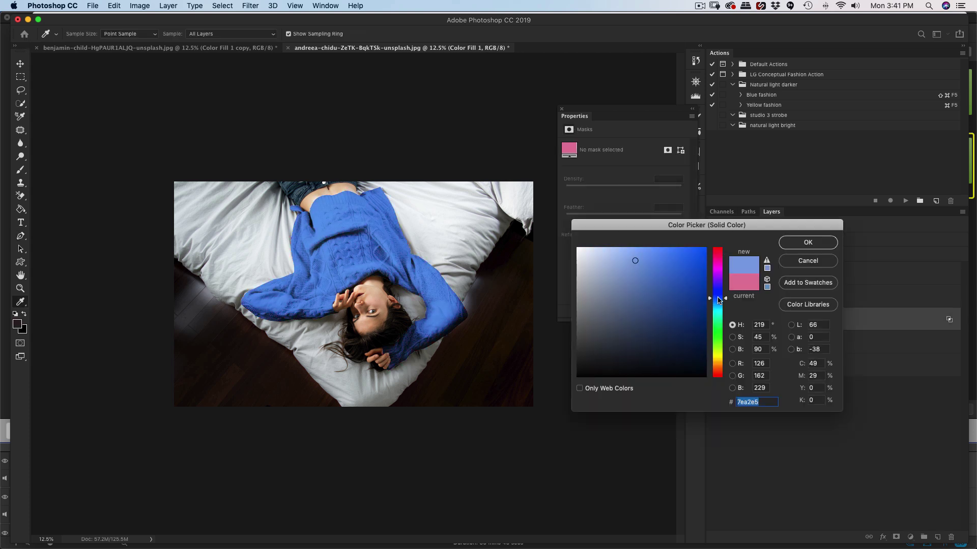
Change the sweater's fill colour to the ochre tone #dbb680
left_click_drag(718, 300, 718, 364)
left_click(630, 265)
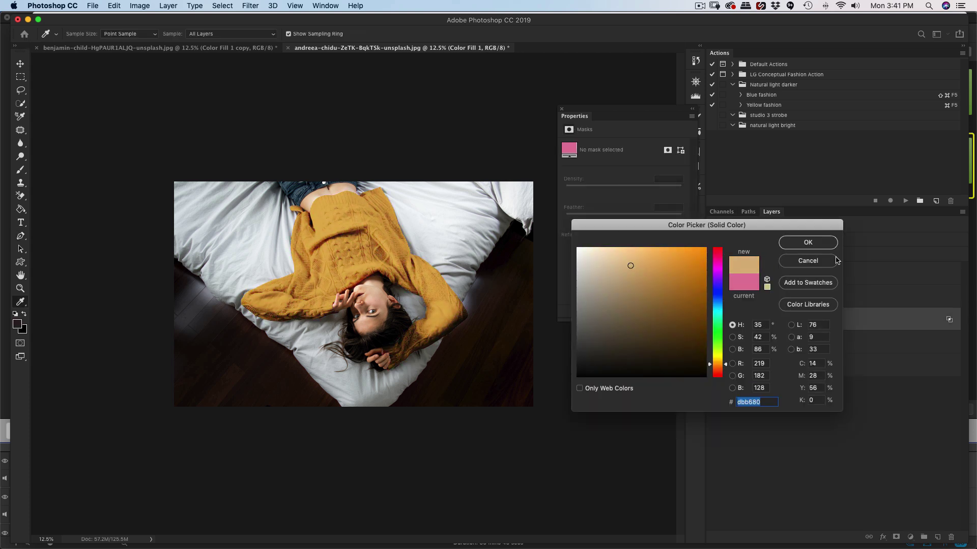
left_click(807, 242)
key("p")
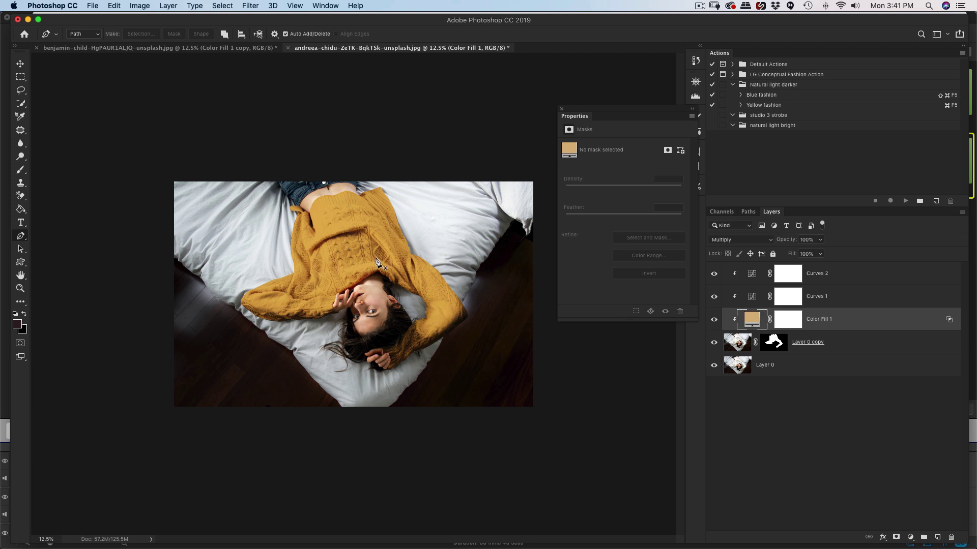
Compare the sweater with and without the ochre colour fill
left_click(713, 322)
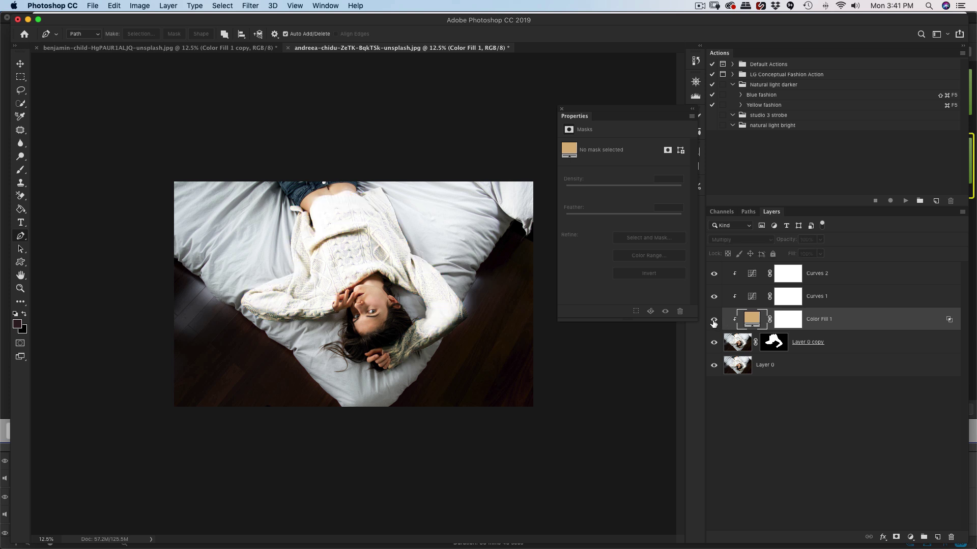
left_click(714, 323)
left_click(713, 322)
left_click(715, 320)
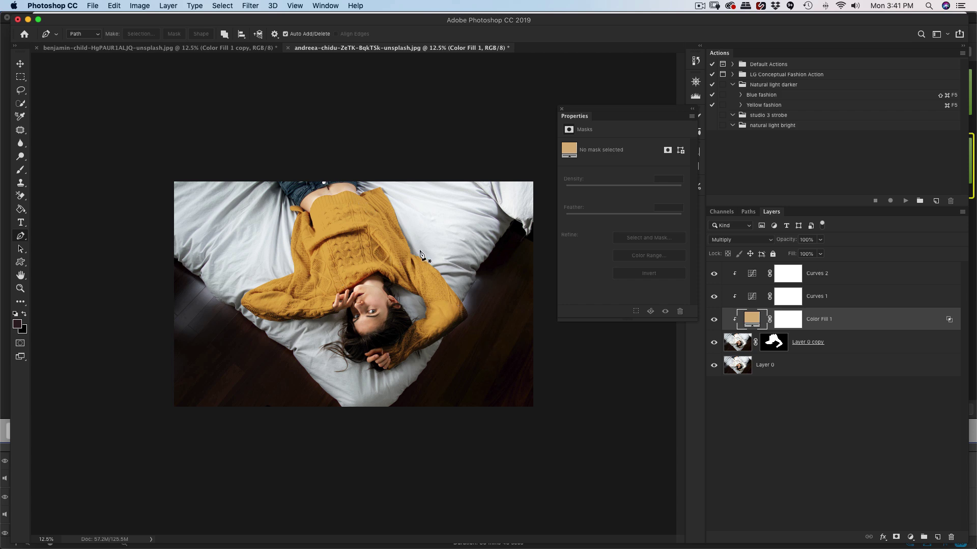
Paint white on the mask of Layer 0 copy with an 8-pixel brush to cover the pale fringe along the sweater's edge
key("super+equal")
key("super+equal")
key("super+equal")
scroll(472, 232, "right", 5)
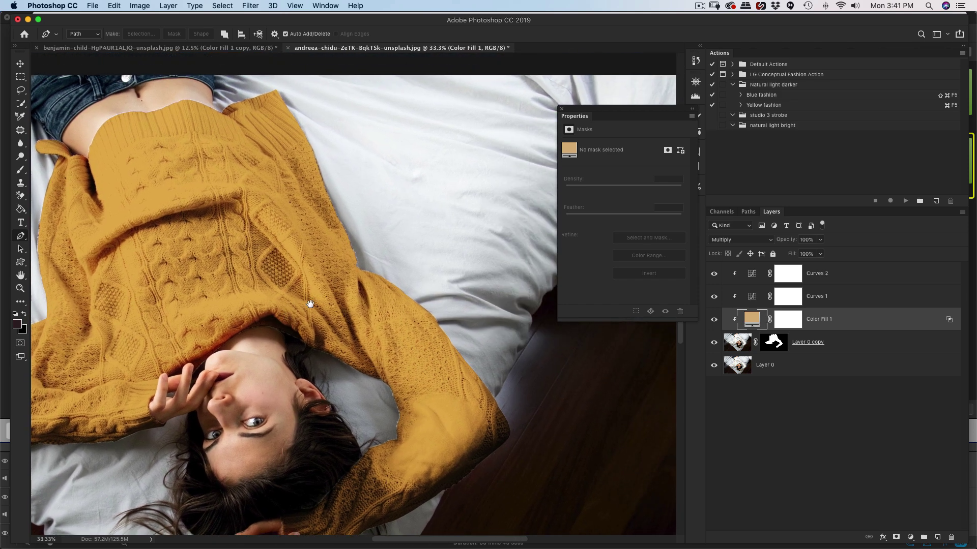
key("super+equal")
key("super+equal")
key("super+equal")
key("super+equal")
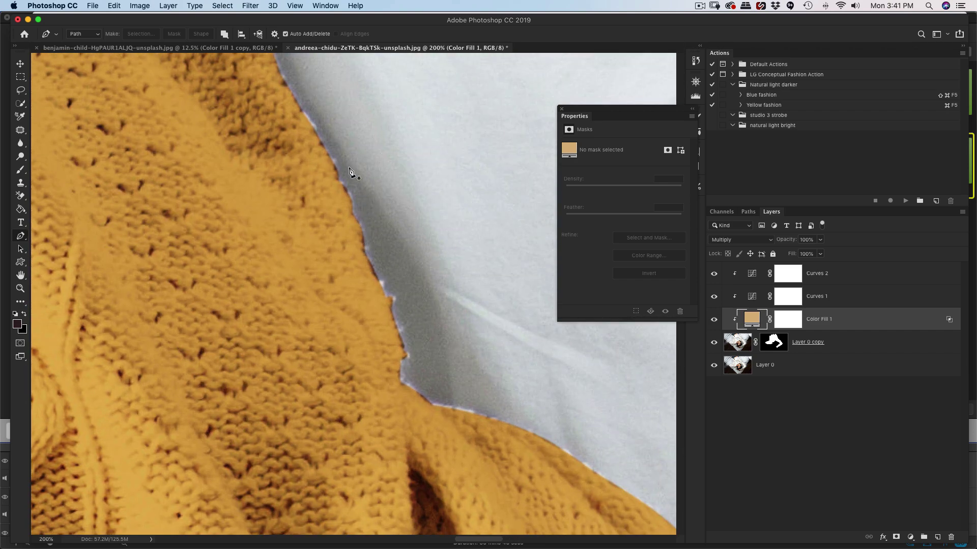
left_click(774, 344)
key("b")
key("bracketleft")
key("bracketleft")
key("bracketleft")
key("bracketleft")
key("bracketleft")
key("bracketleft")
key("bracketleft")
key("bracketleft")
key("bracketleft")
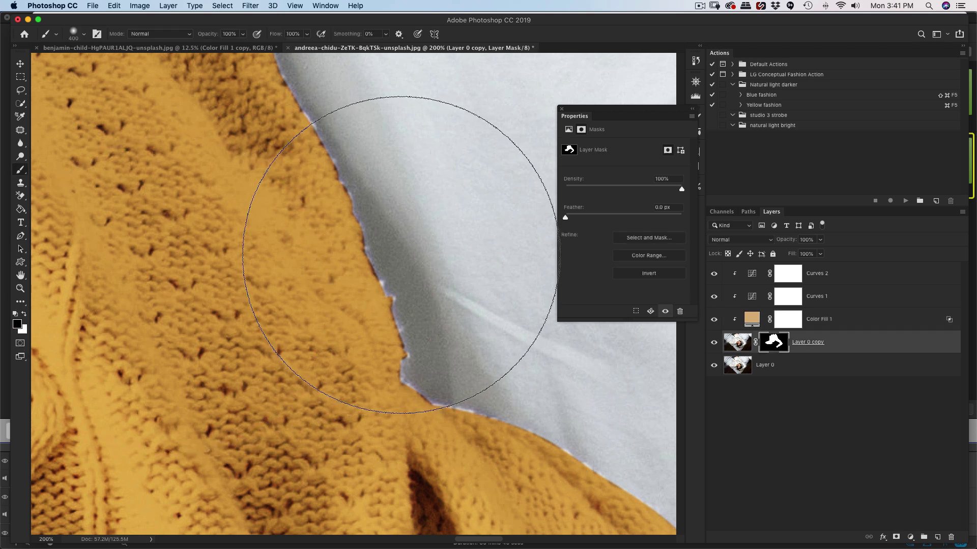
key("bracketleft")
key("bracketleft")
key("bracketleft")
key("bracketleft")
key("bracketleft")
key("bracketleft")
key("bracketleft")
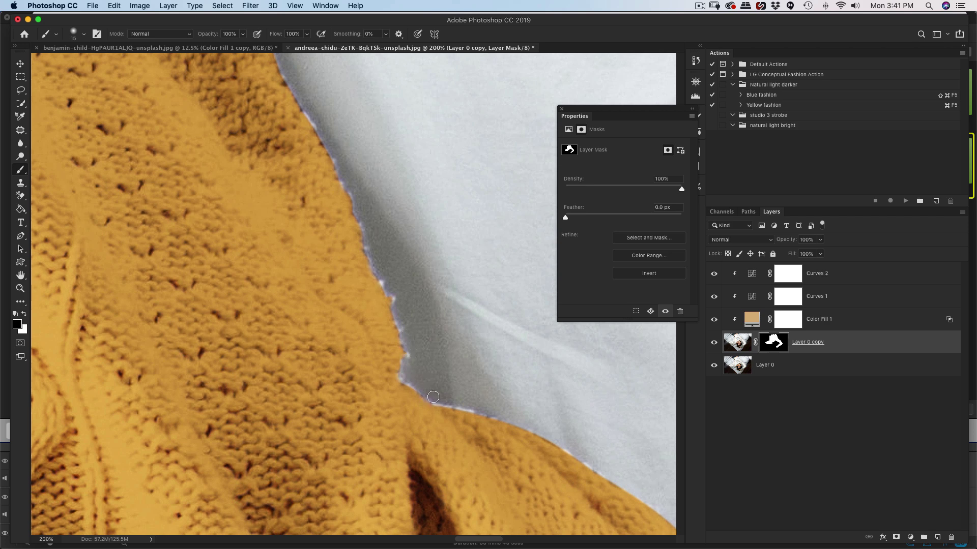
key("x")
key("bracketleft")
key("bracketleft")
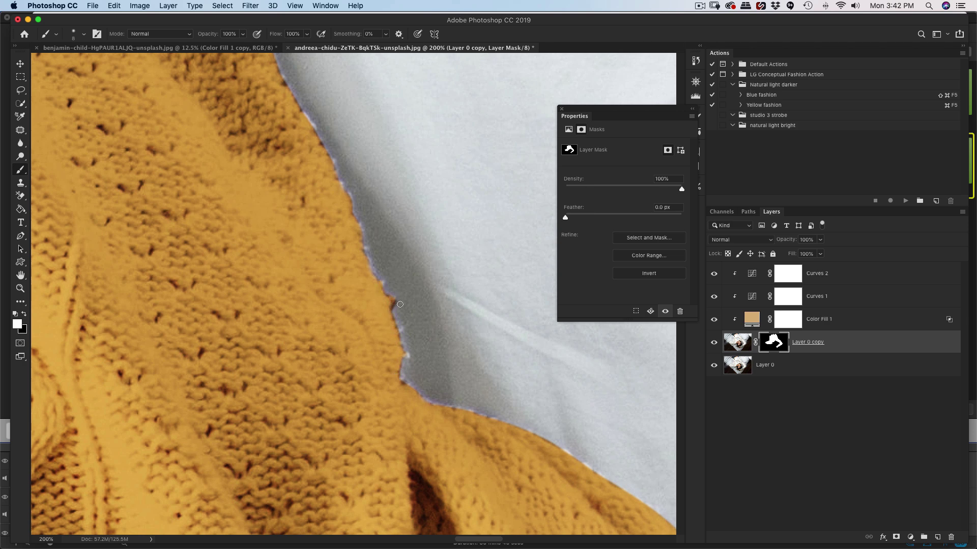
key("x")
Examine the whole recoloured sweater with and without the two Curves adjustments
key("super+minus")
key("super+minus")
key("super+minus")
key("super+minus")
key("super+minus")
key("super+minus")
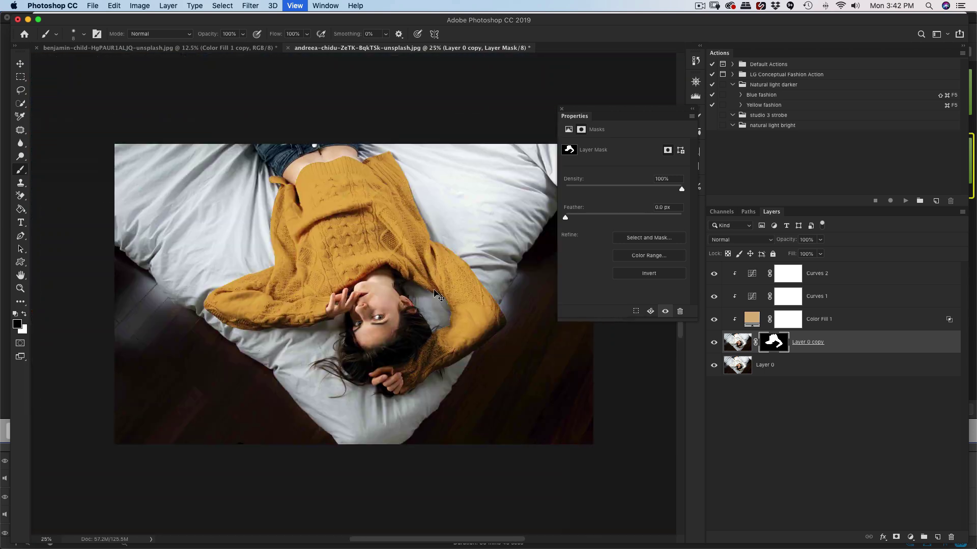
key("super+minus")
key("super+plus")
key("super+minus")
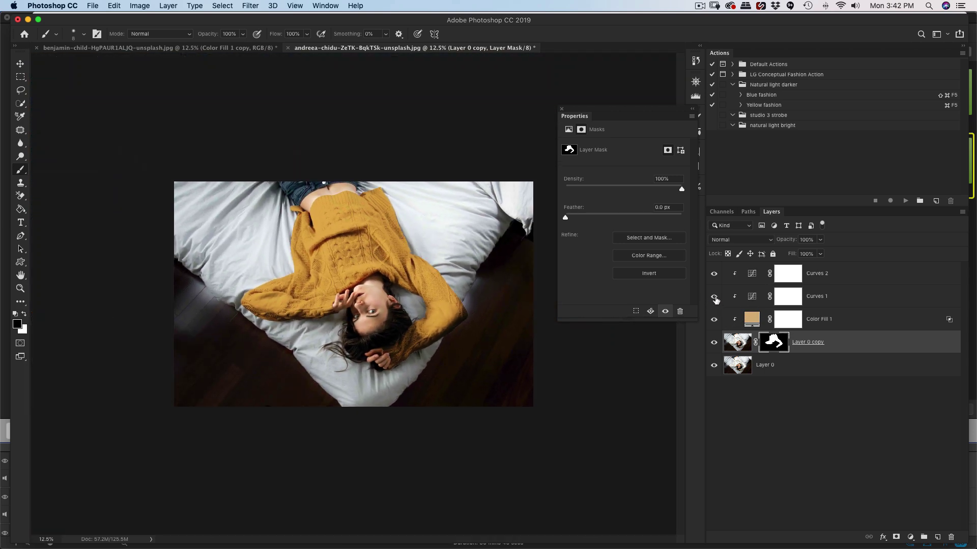
left_click(713, 274)
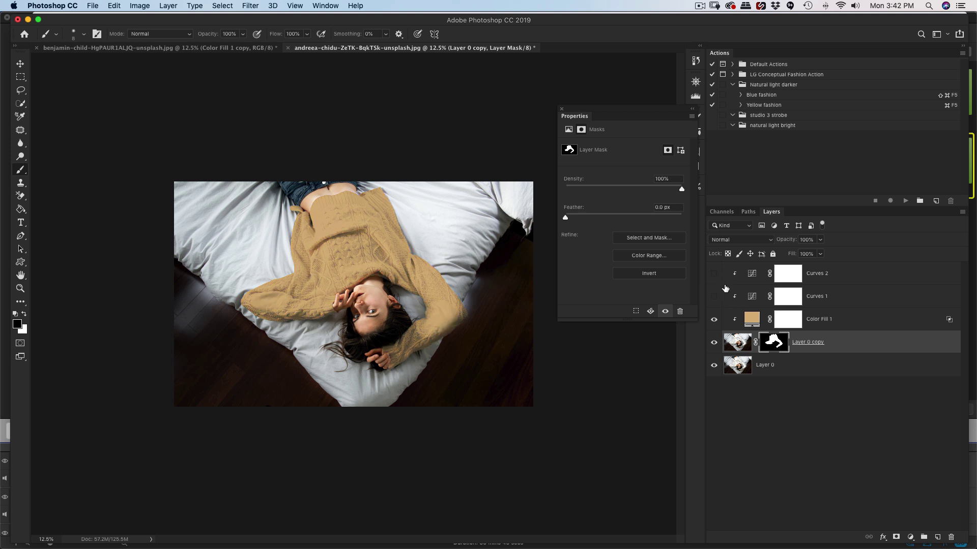
left_click(714, 296)
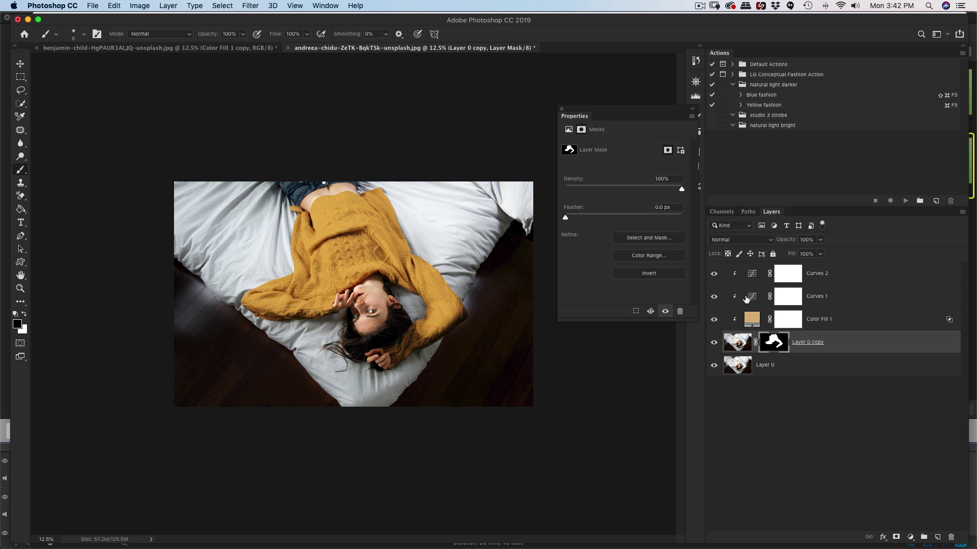
Refine Curves 1 by adjusting the shadow point and raising the highlight point to input 193, output 193
left_click(751, 297)
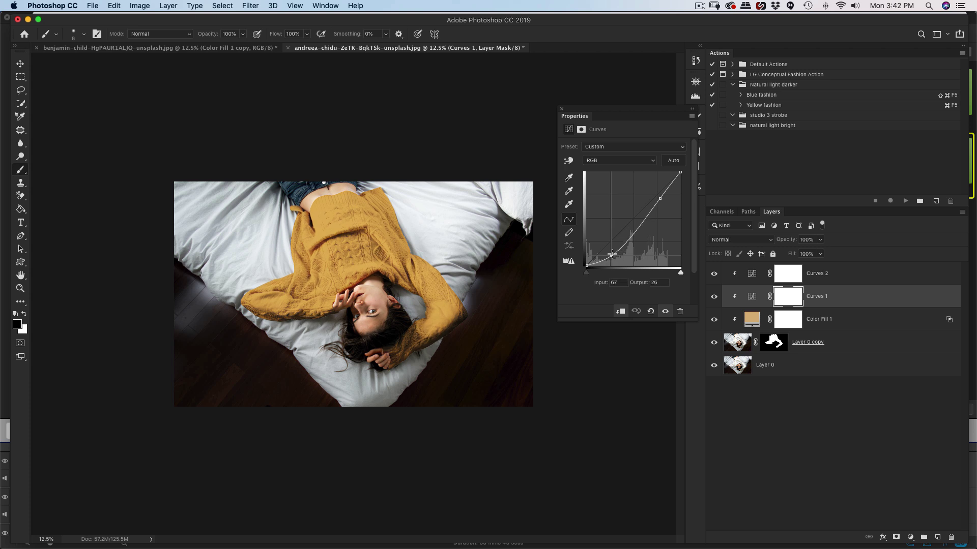
left_click_drag(612, 254, 609, 256)
left_click(660, 198)
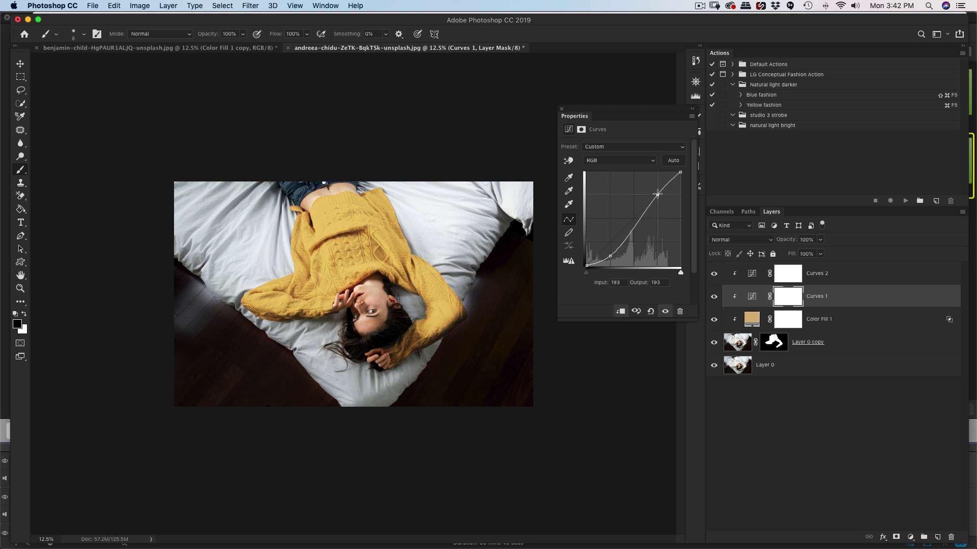